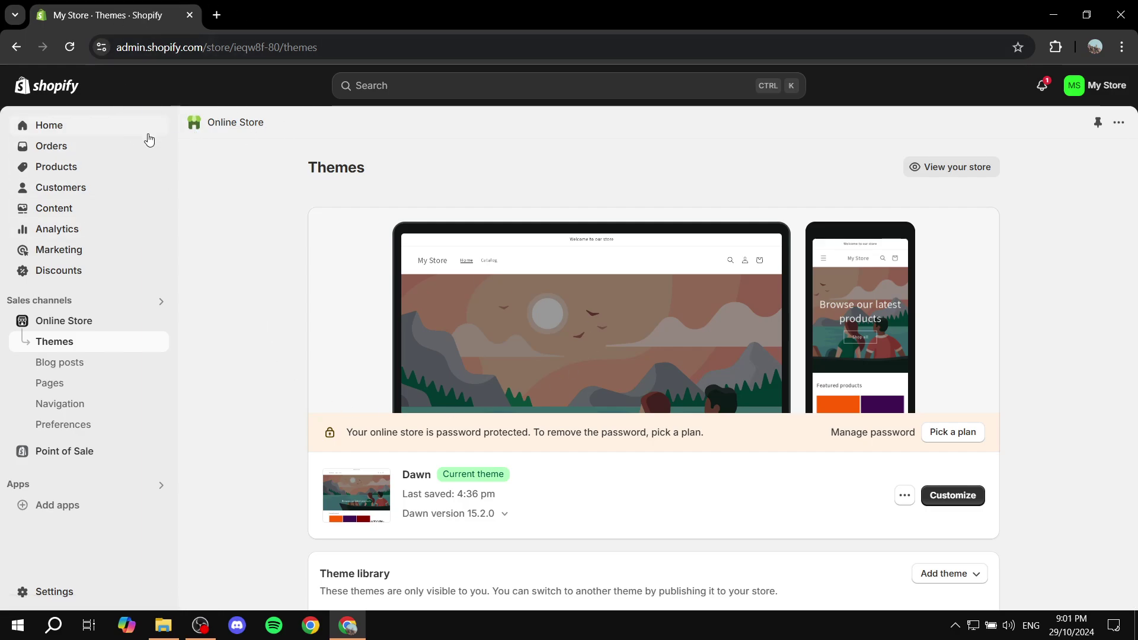
Load elfsight.com in a new Chrome tab beside the Shopify Themes tab
left_click(216, 15)
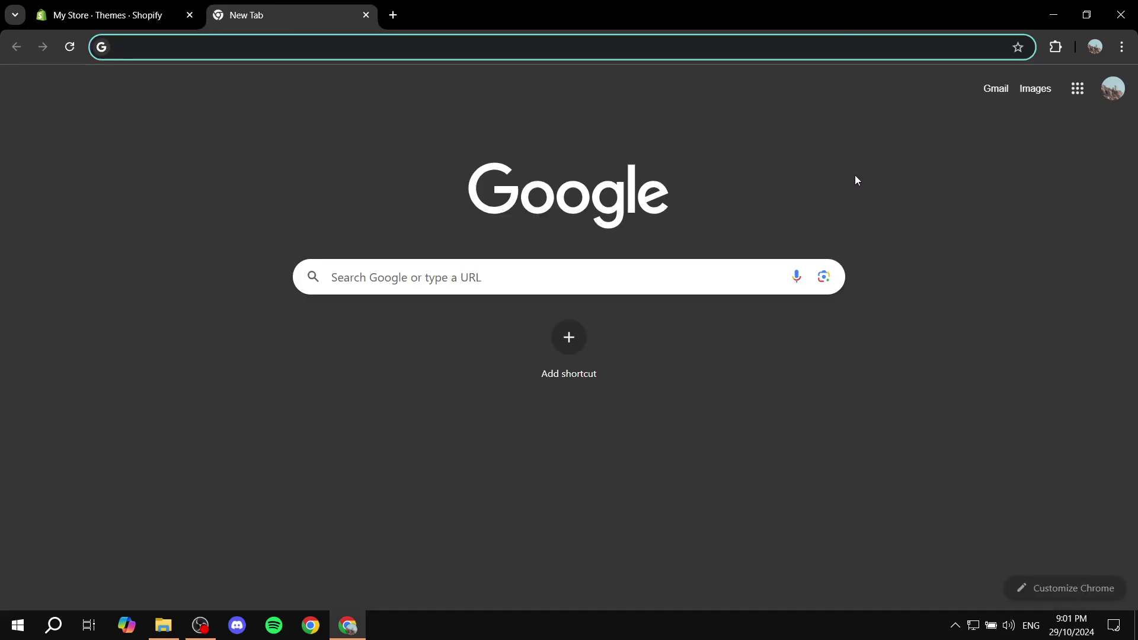
type("elf")
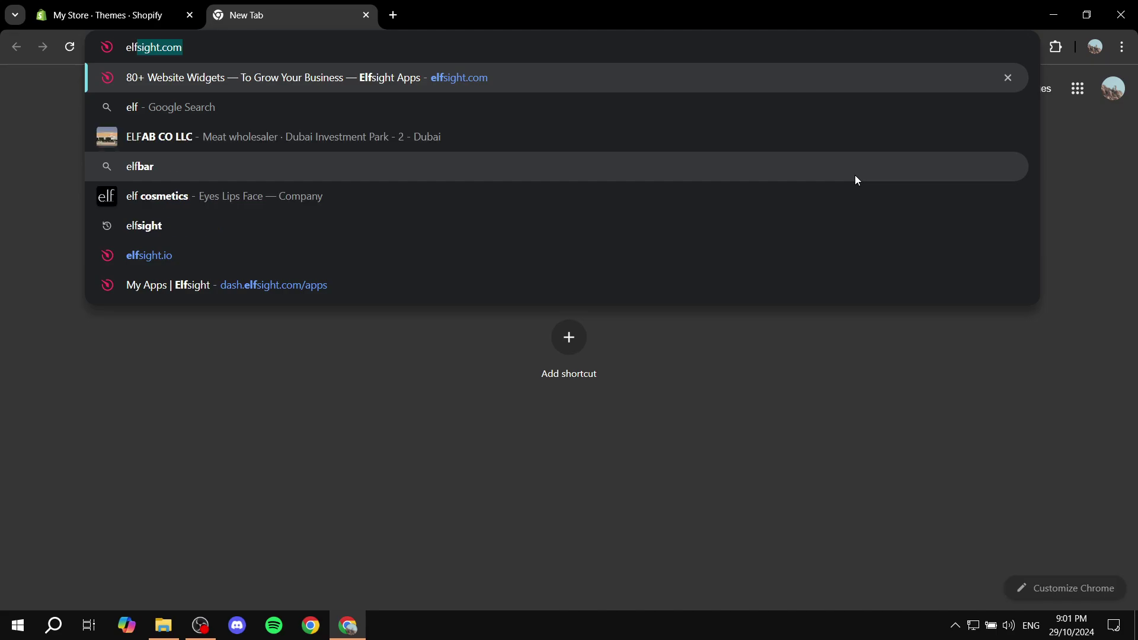
type("sight.com")
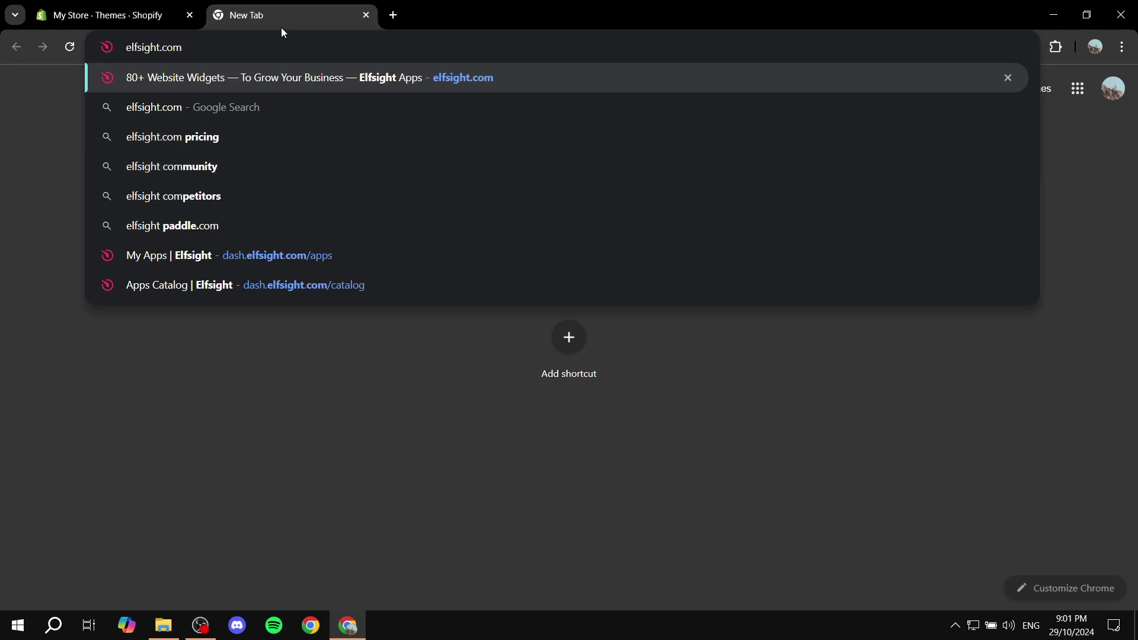
key("Return")
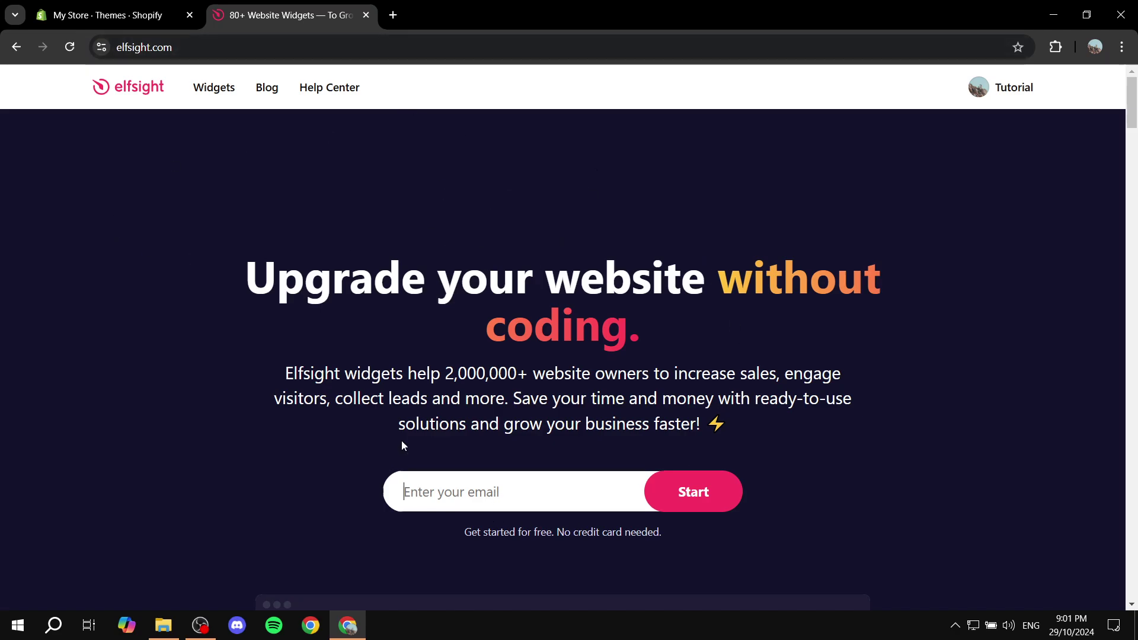
Go from the elfsight.com homepage to the dash.elfsight.com dashboard showing the Form Builder app
left_click(472, 496)
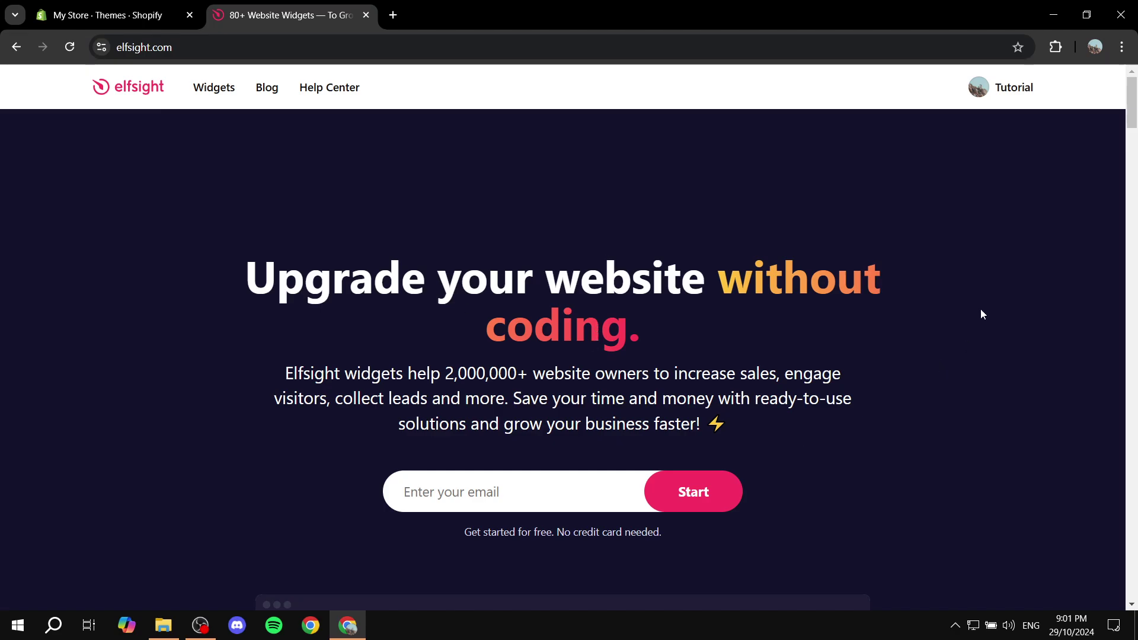
left_click(990, 89)
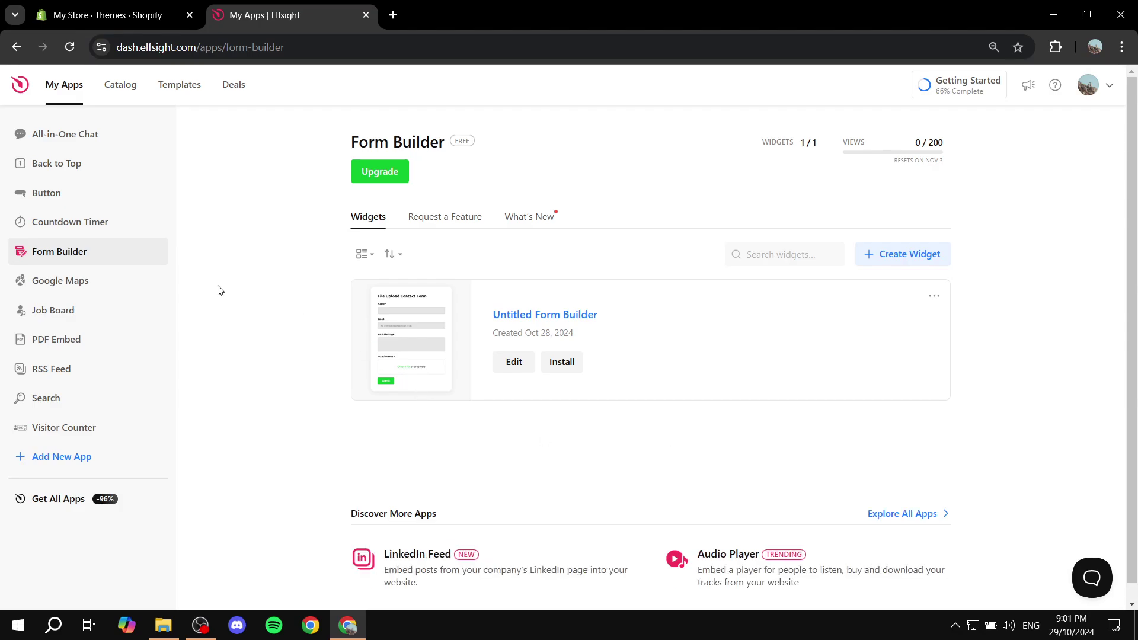
Search the Elfsight app catalog for 'popup' to start a new Popup widget
left_click(124, 88)
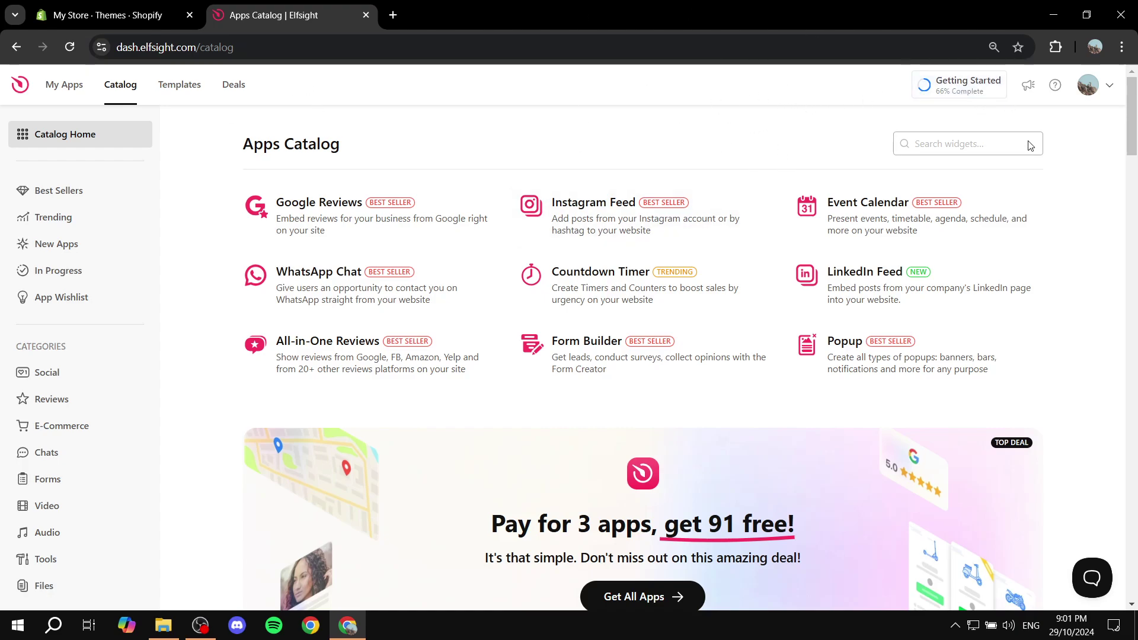
left_click(979, 149)
type("popup")
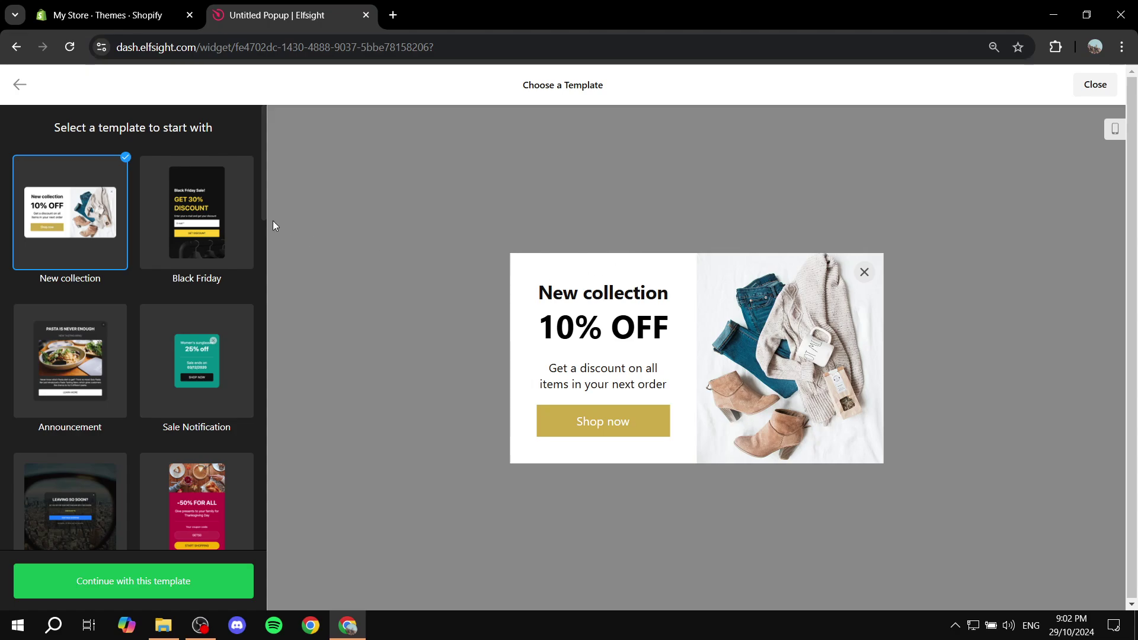
Pick the Newsletter Subscribe template, previewing a NEWSLETTER popup with an Email field
scroll(197, 287, "down", 6)
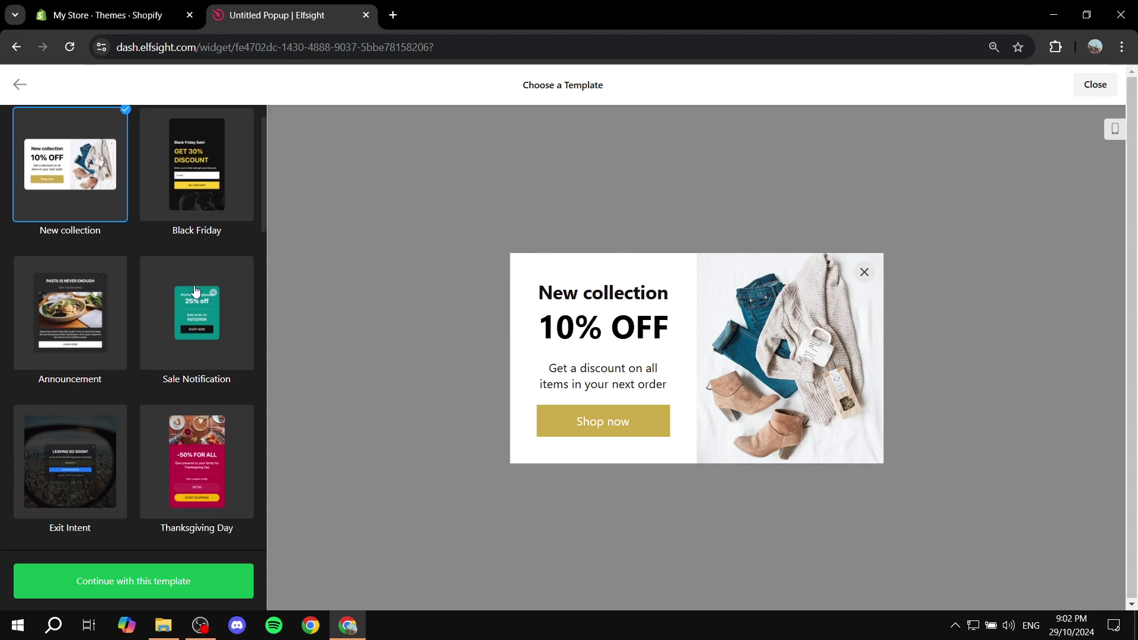
scroll(205, 251, "down", 5)
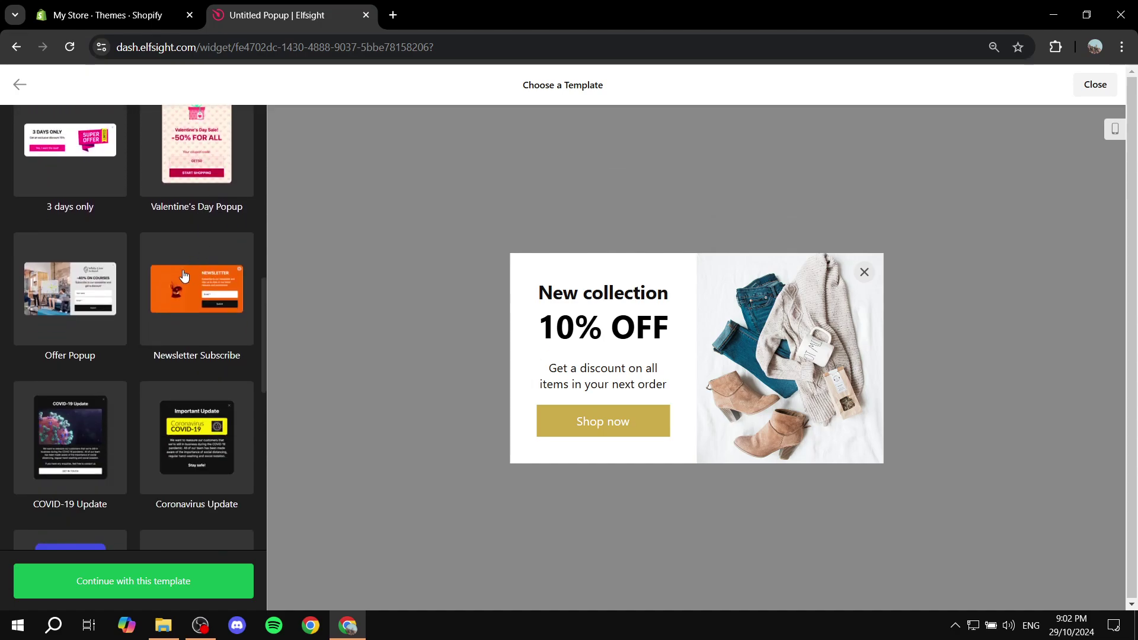
left_click(211, 288)
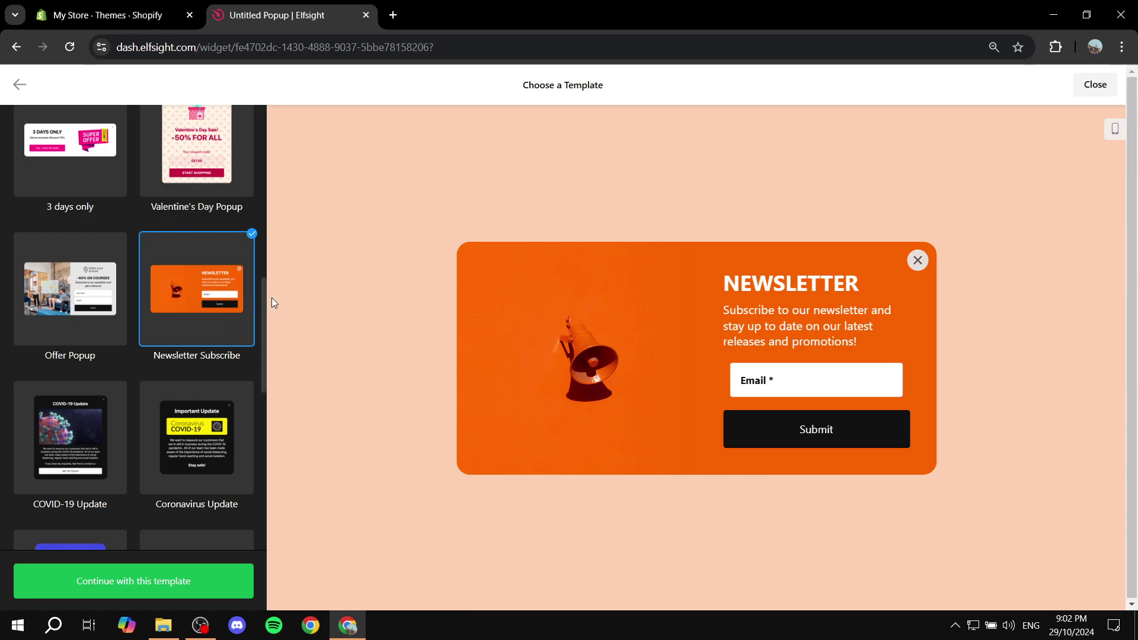
Create the popup from the template and set its background to the dark grey gradient preset
left_click(210, 587)
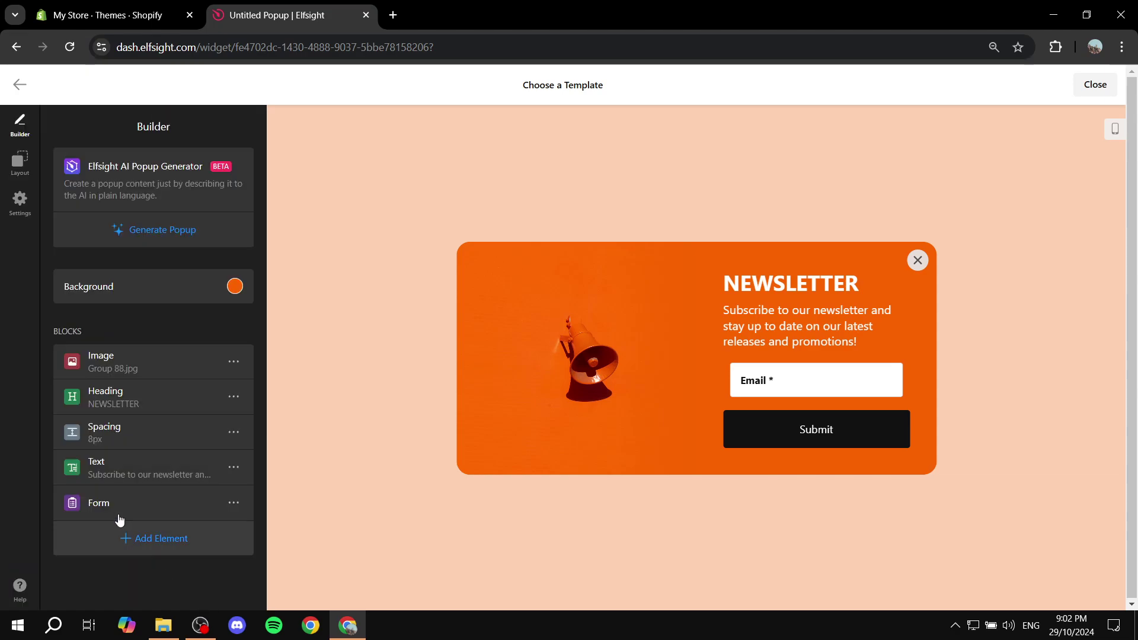
left_click(230, 289)
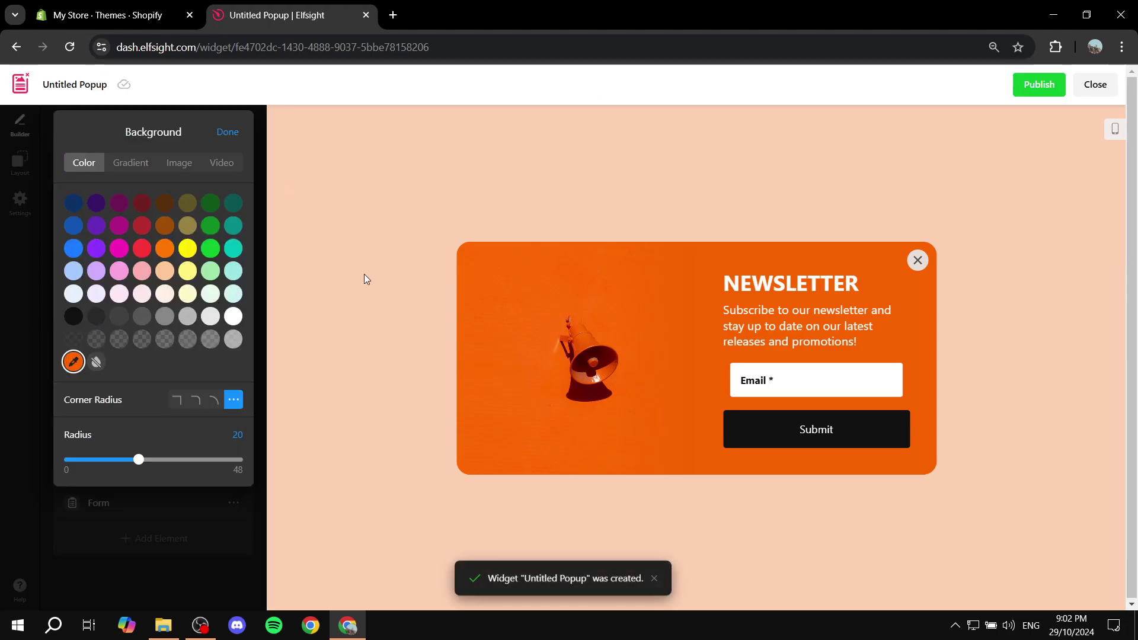
left_click(132, 164)
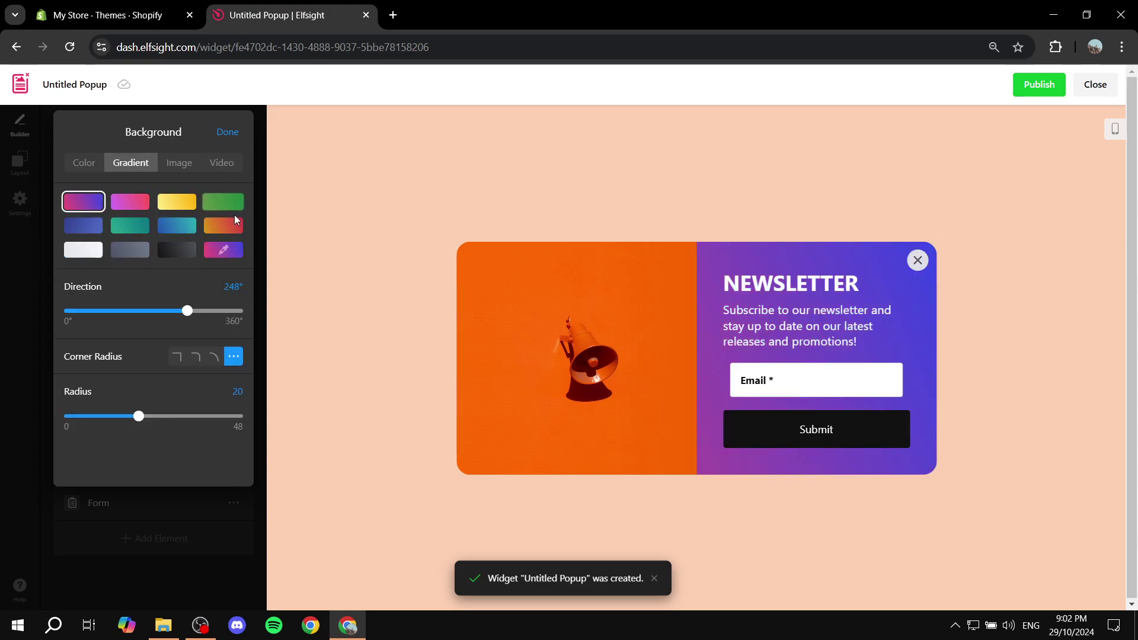
left_click(179, 252)
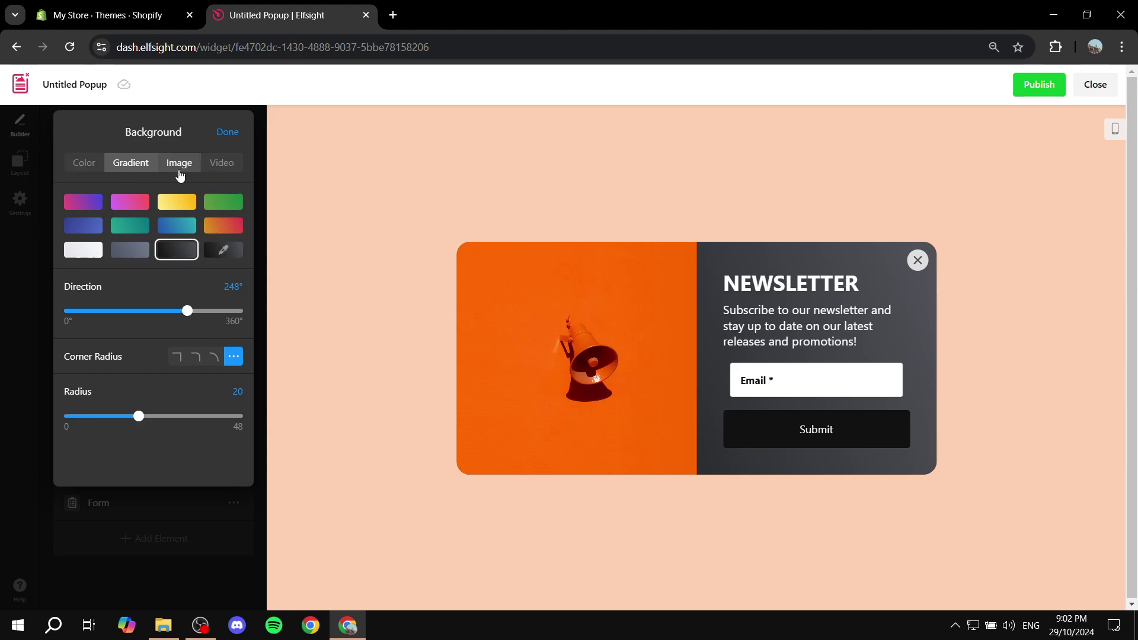
left_click(181, 171)
left_click(148, 169)
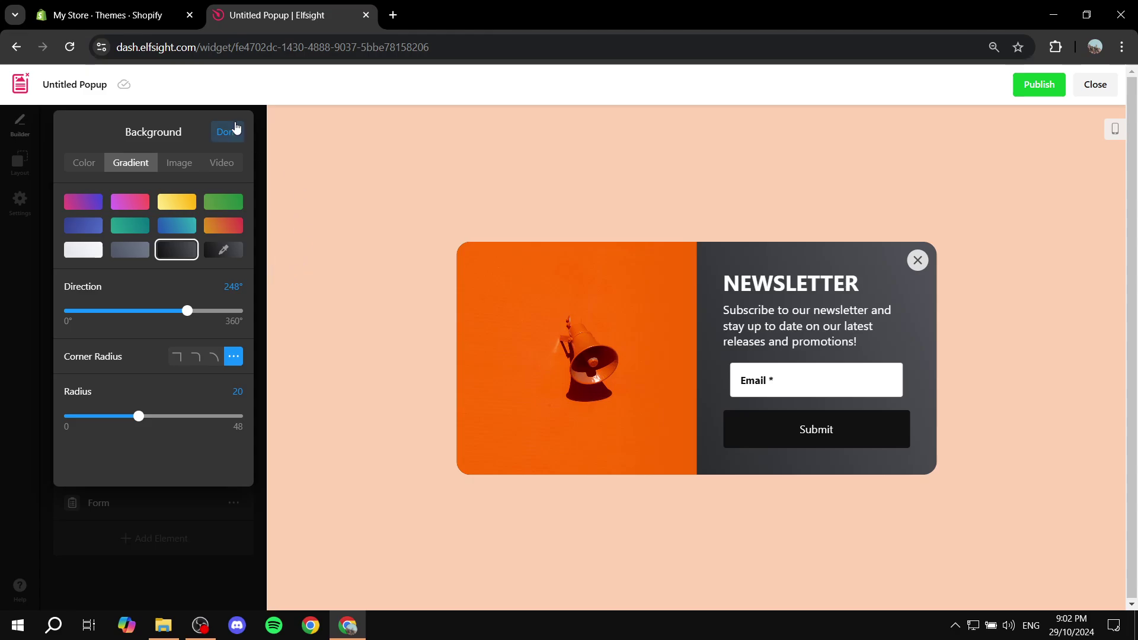
left_click(236, 129)
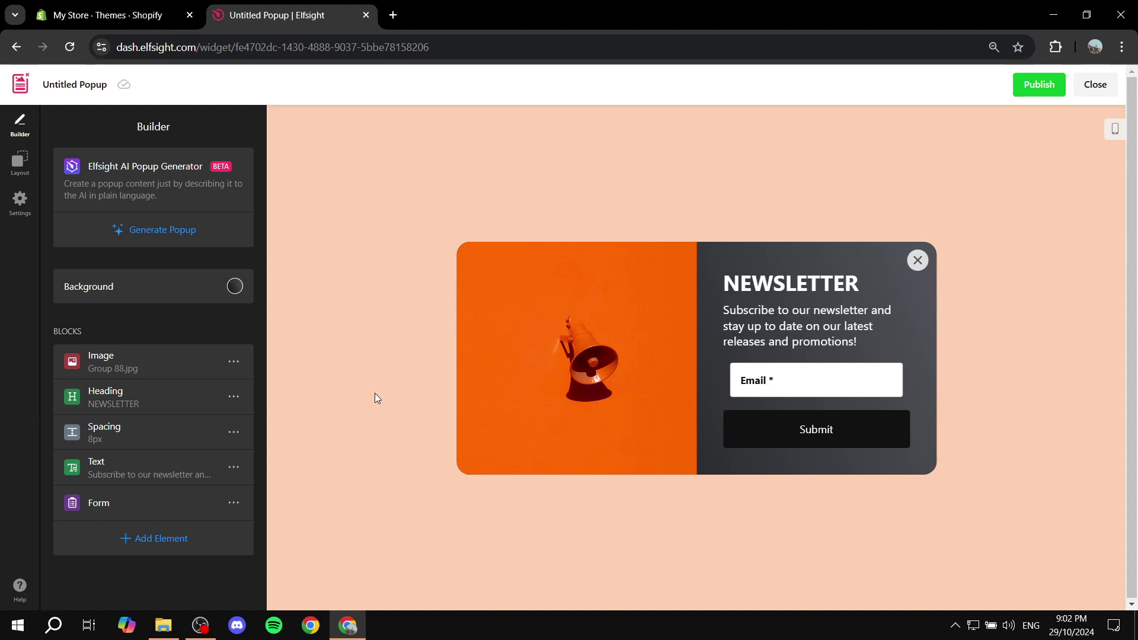
left_click(160, 369)
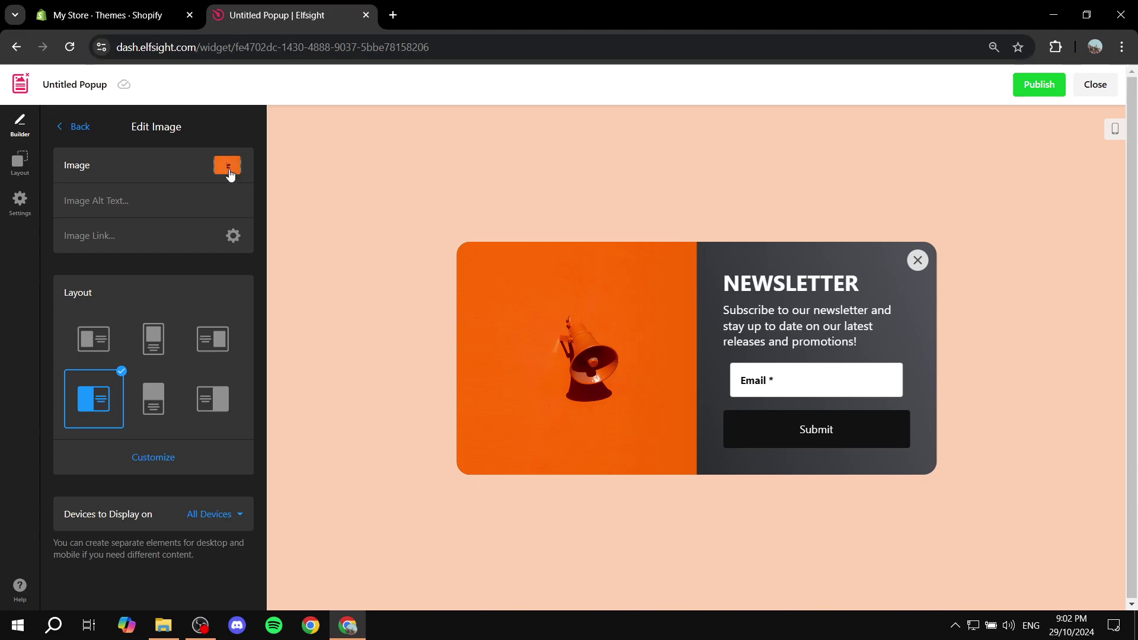
left_click(73, 128)
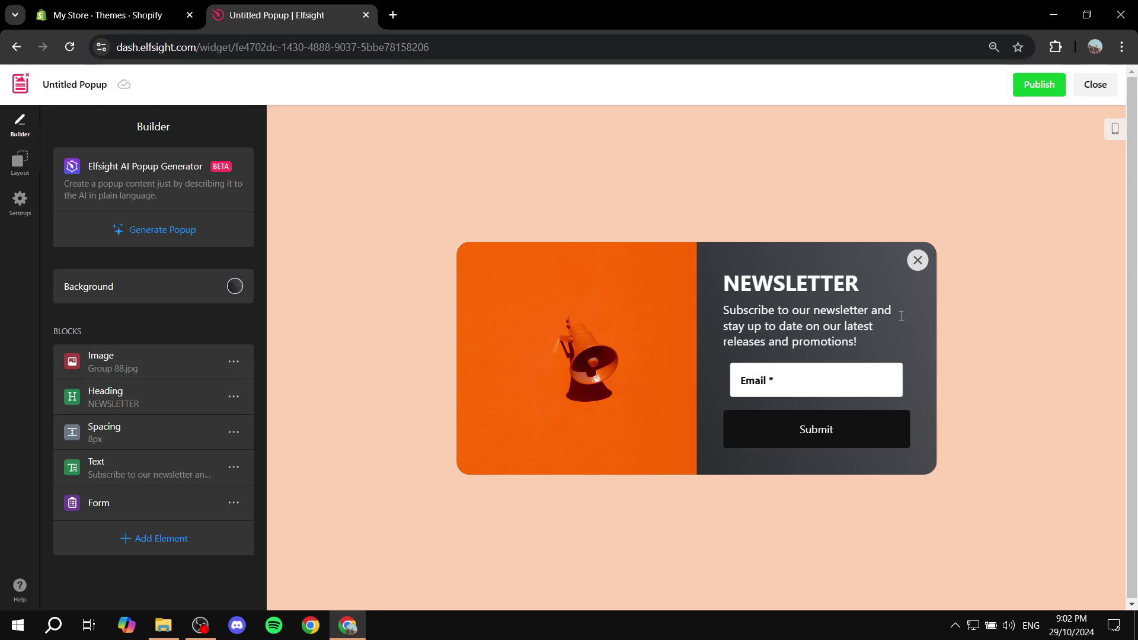
left_click(150, 397)
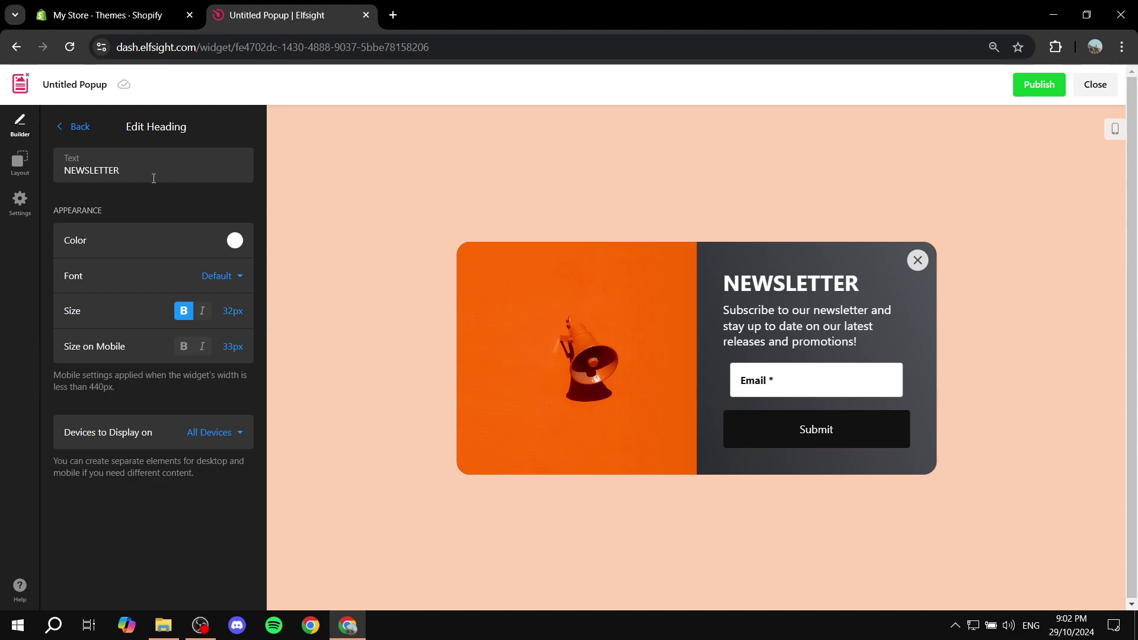
left_click(140, 167)
left_click(76, 127)
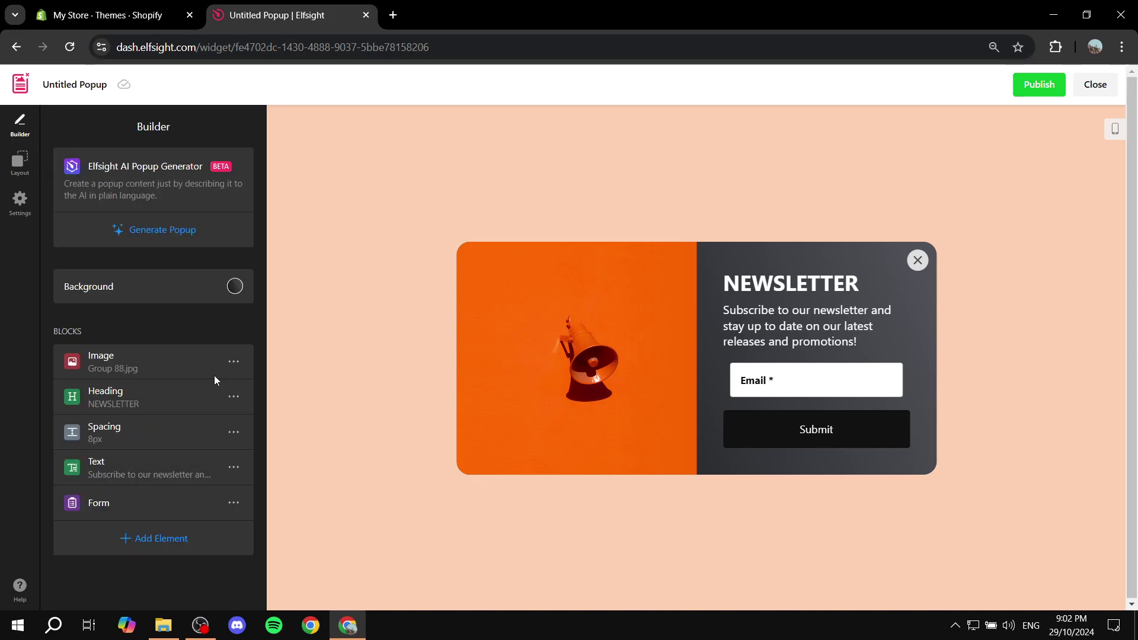
Open the signup form's settings and start adding a new field, then cancel it
left_click(137, 503)
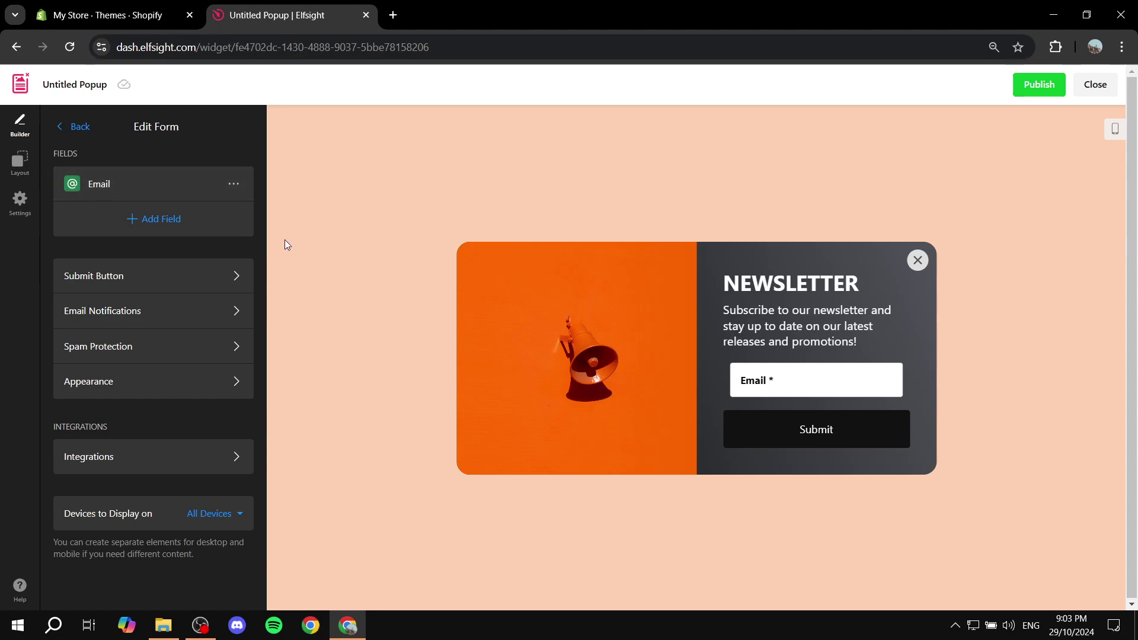
left_click(172, 219)
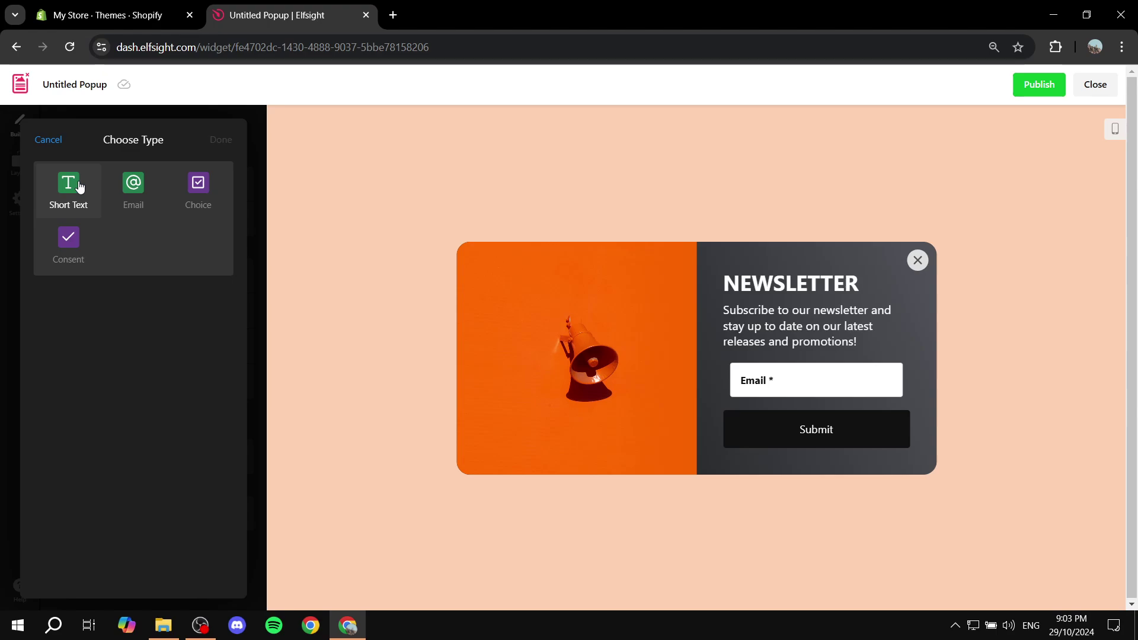
left_click(57, 141)
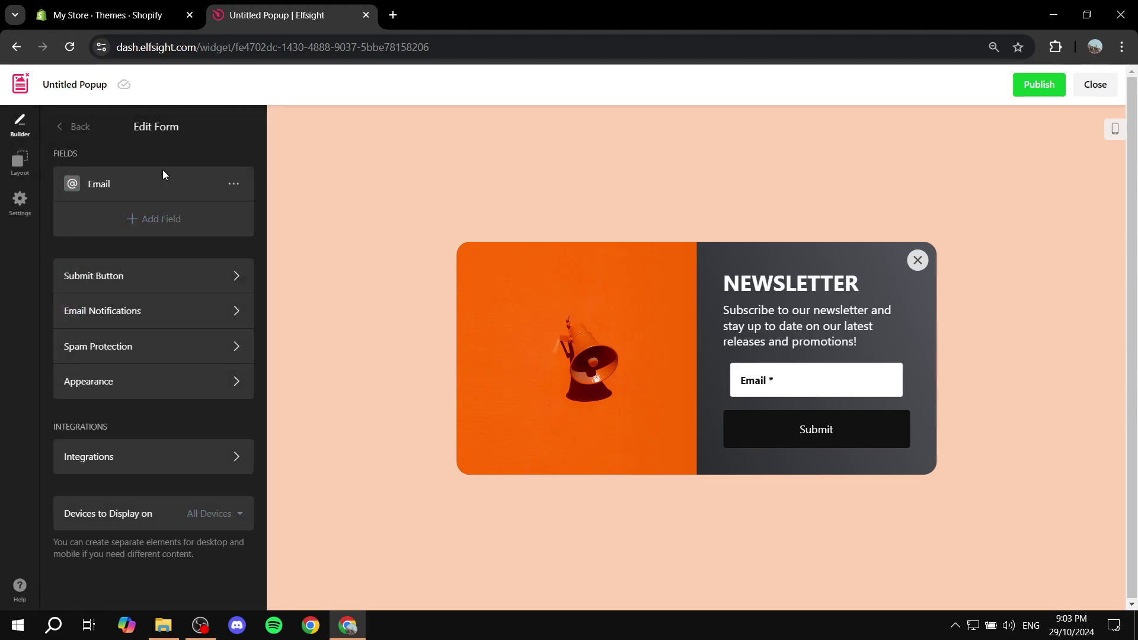
Review the Submit Button, Email Notifications and Spam Protection settings, returning to Edit Form each time
left_click(199, 277)
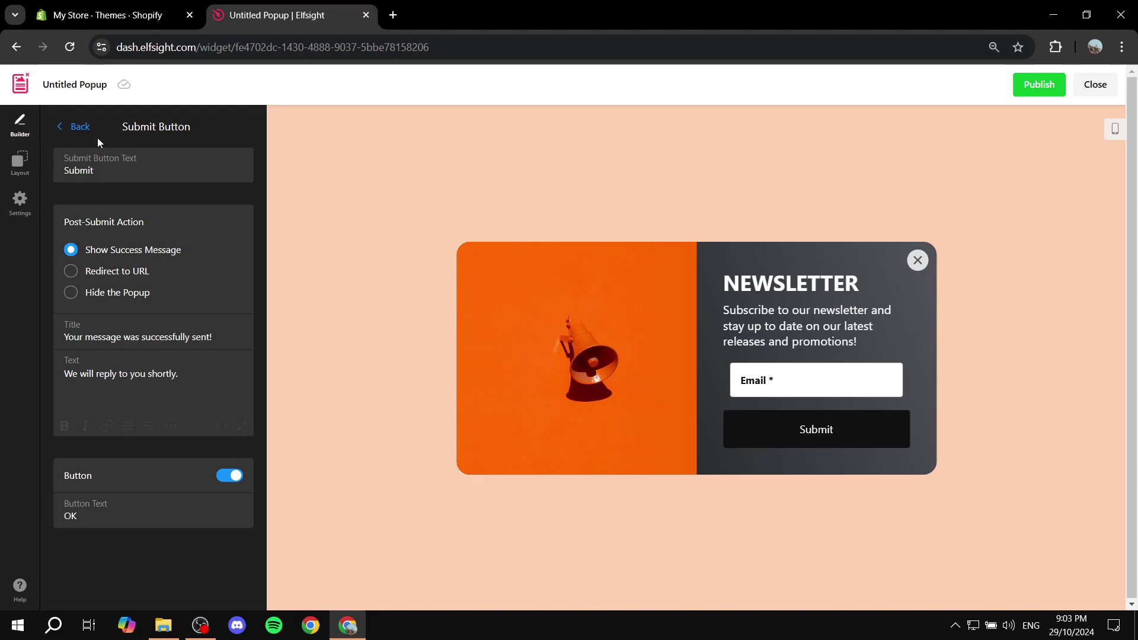
left_click(80, 126)
left_click(166, 314)
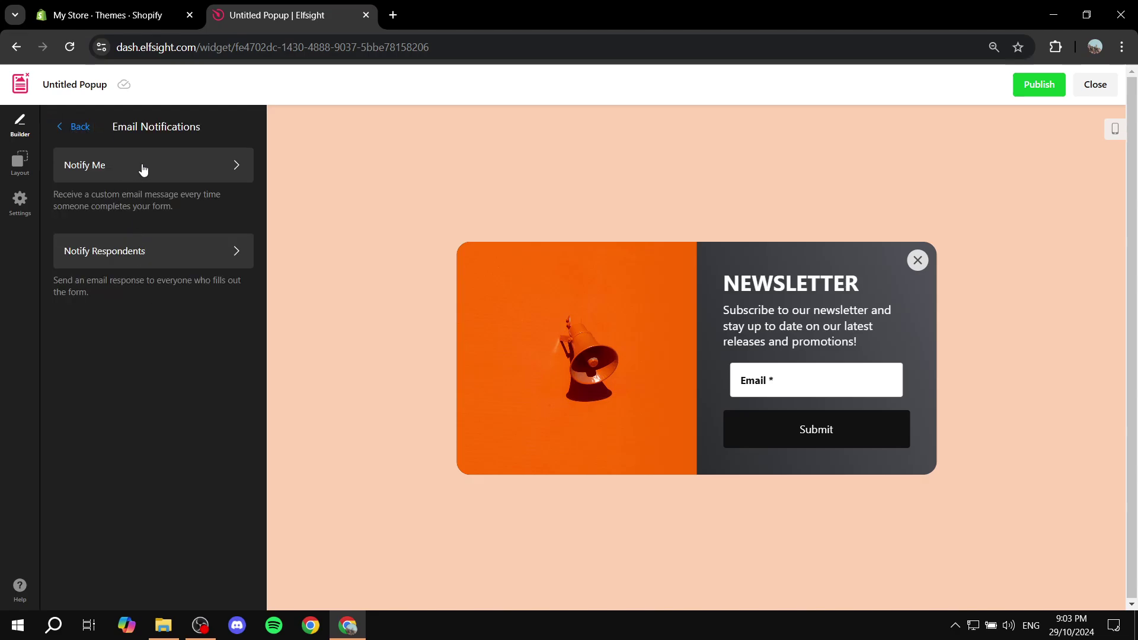
left_click(75, 126)
left_click(148, 352)
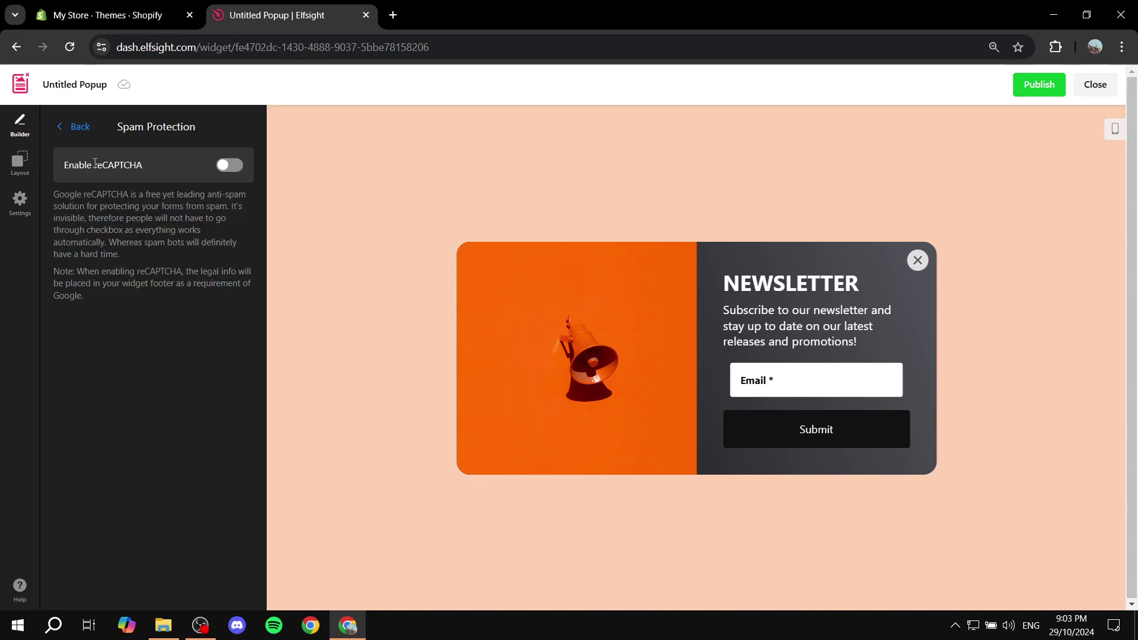
left_click(77, 127)
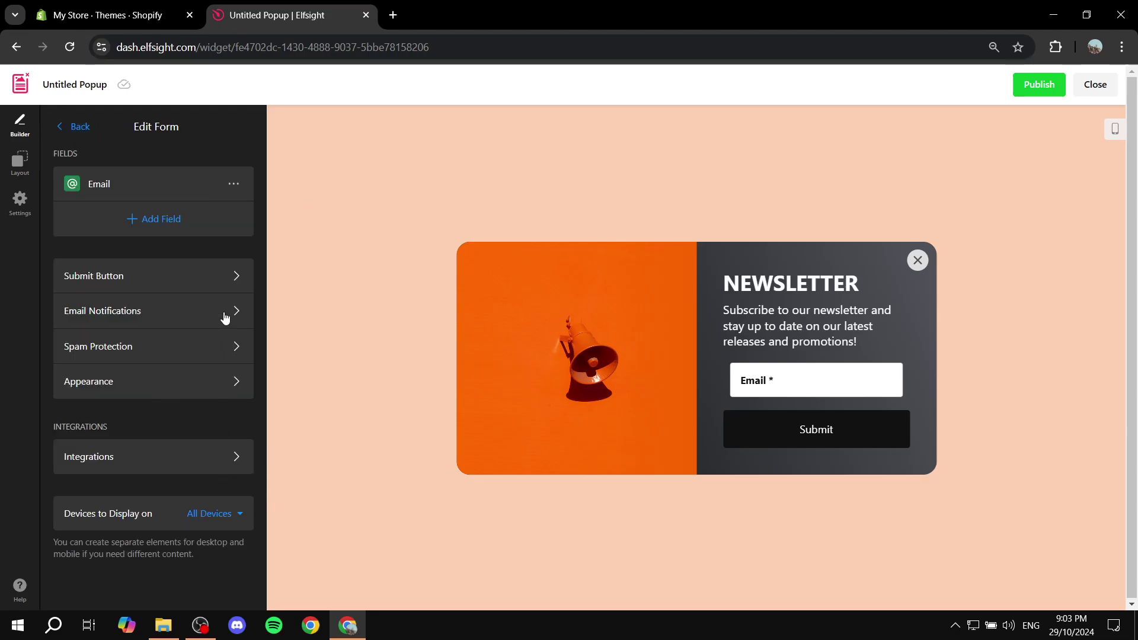
Preview the Left Pane and Right Pane layouts, then keep the centred Modal and return to blocks
left_click(76, 126)
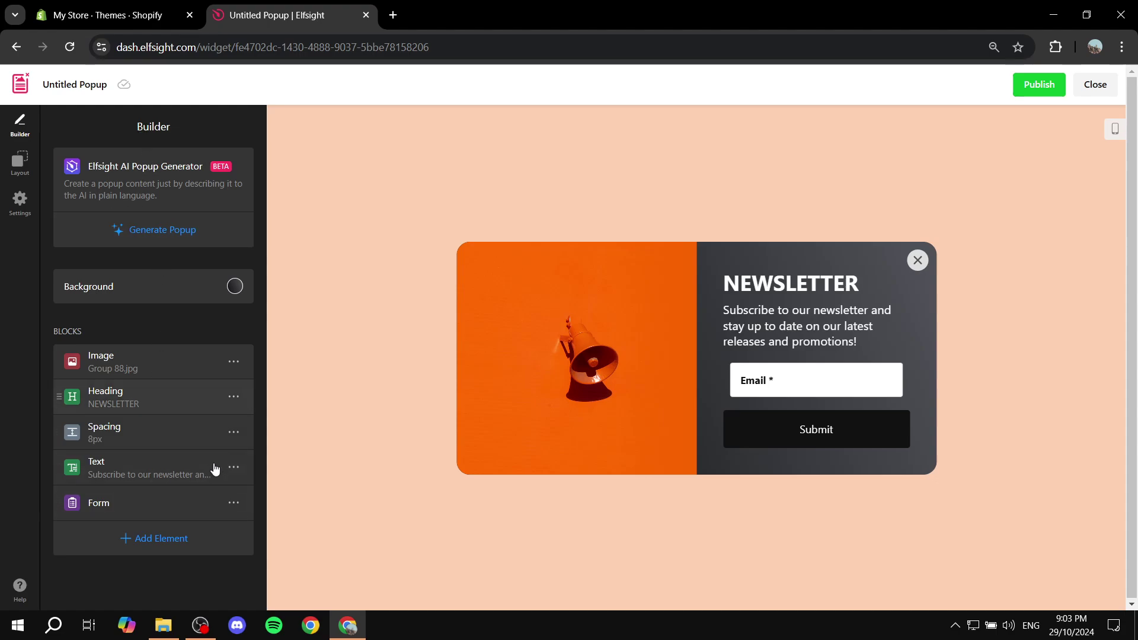
left_click(30, 162)
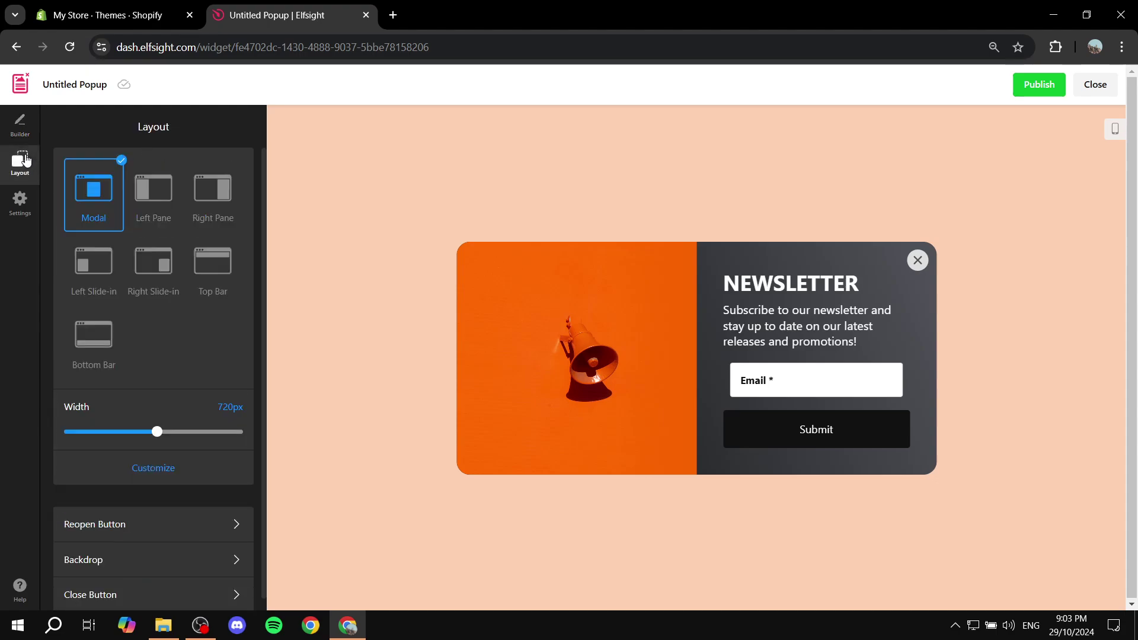
left_click(175, 203)
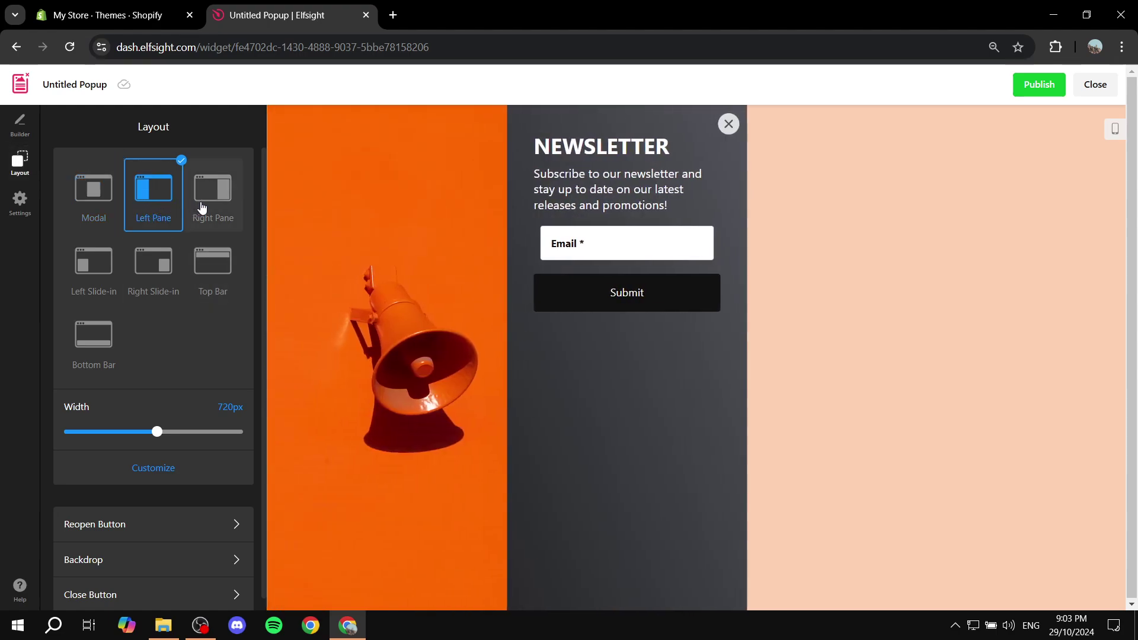
left_click(203, 210)
left_click(109, 209)
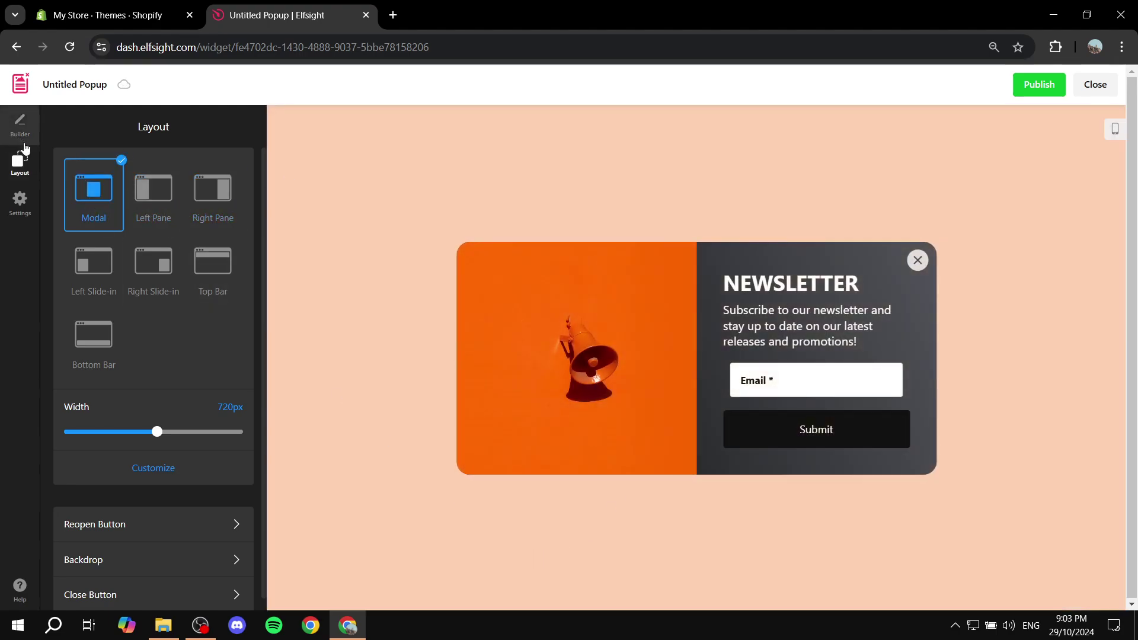
left_click(19, 124)
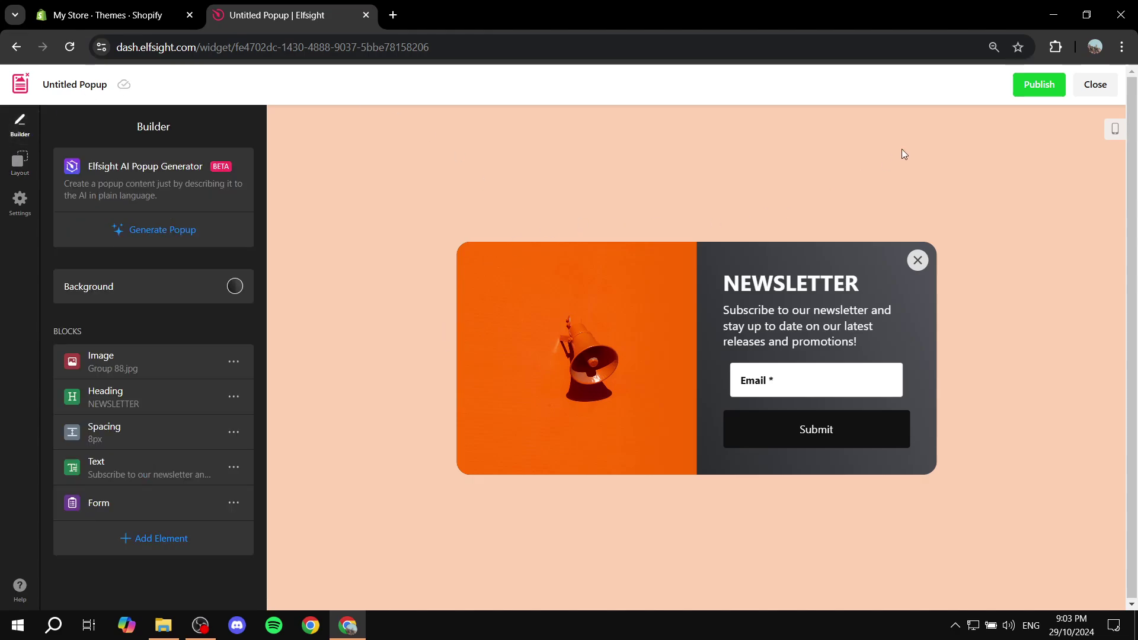
Publish the popup on the Free plan and copy its platform.js embed code snippet
left_click(1037, 85)
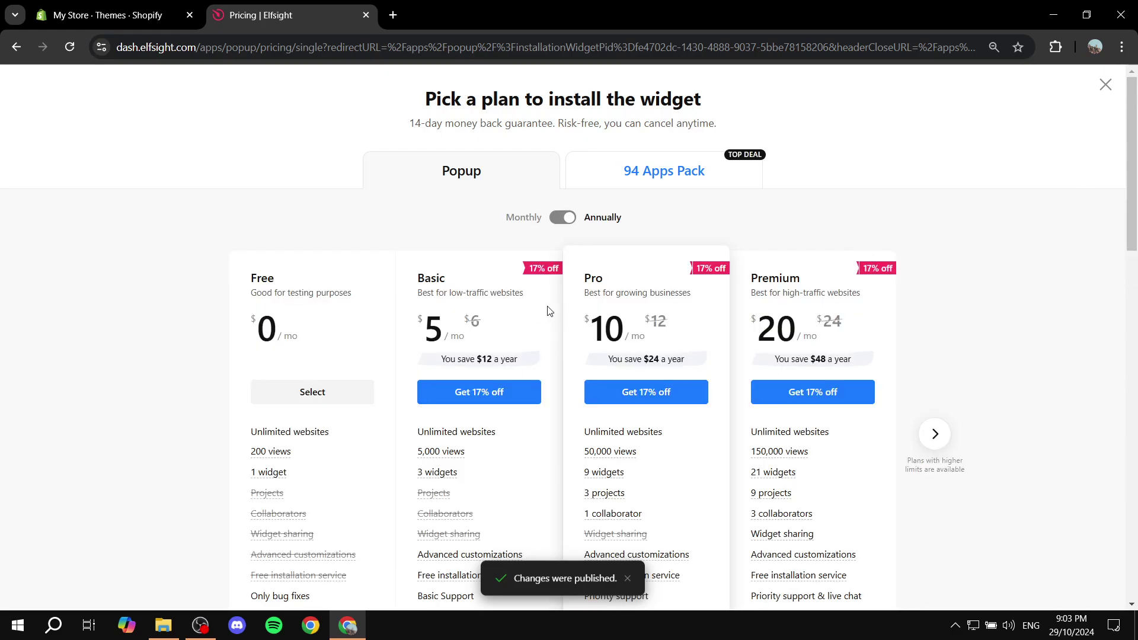
scroll(948, 237, "down", 1)
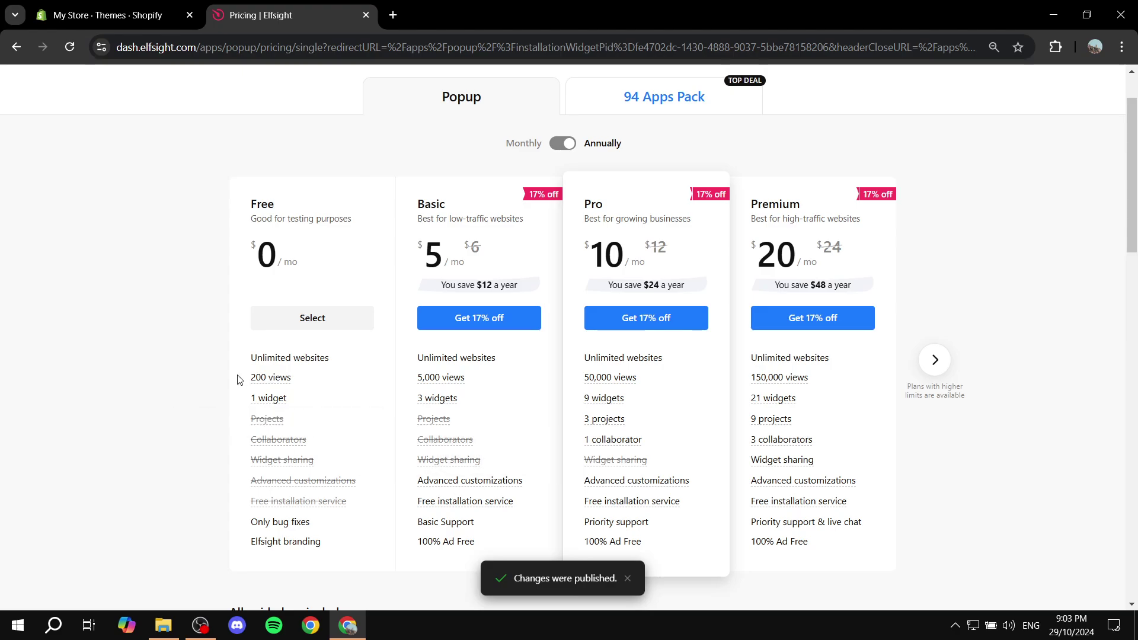
left_click_drag(247, 378, 339, 383)
left_click(339, 382)
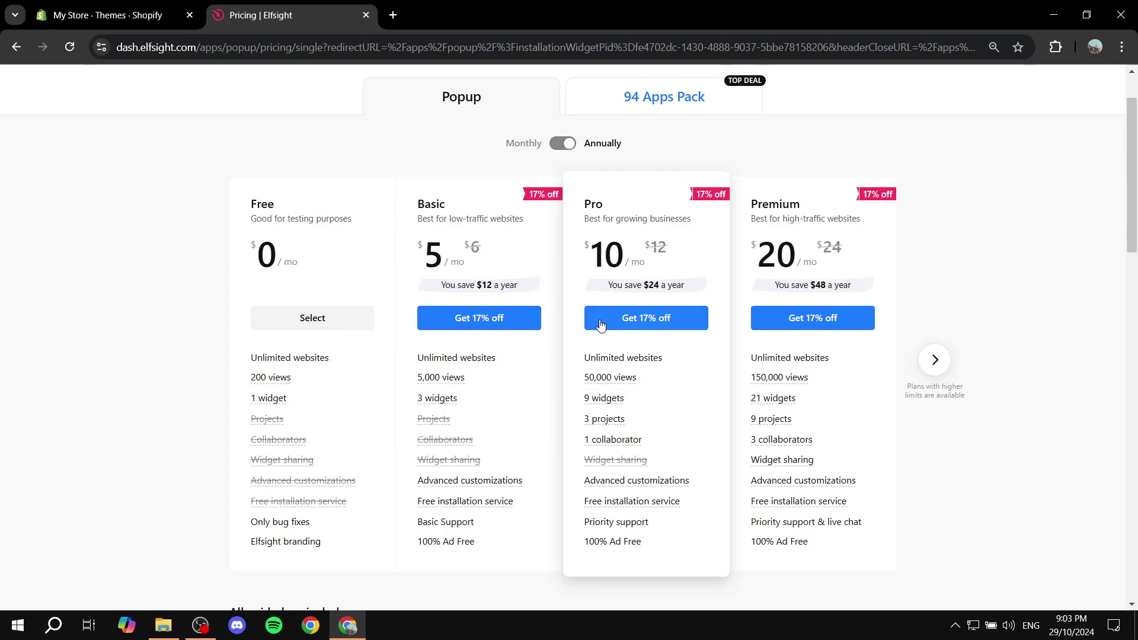
scroll(973, 371, "up", 1)
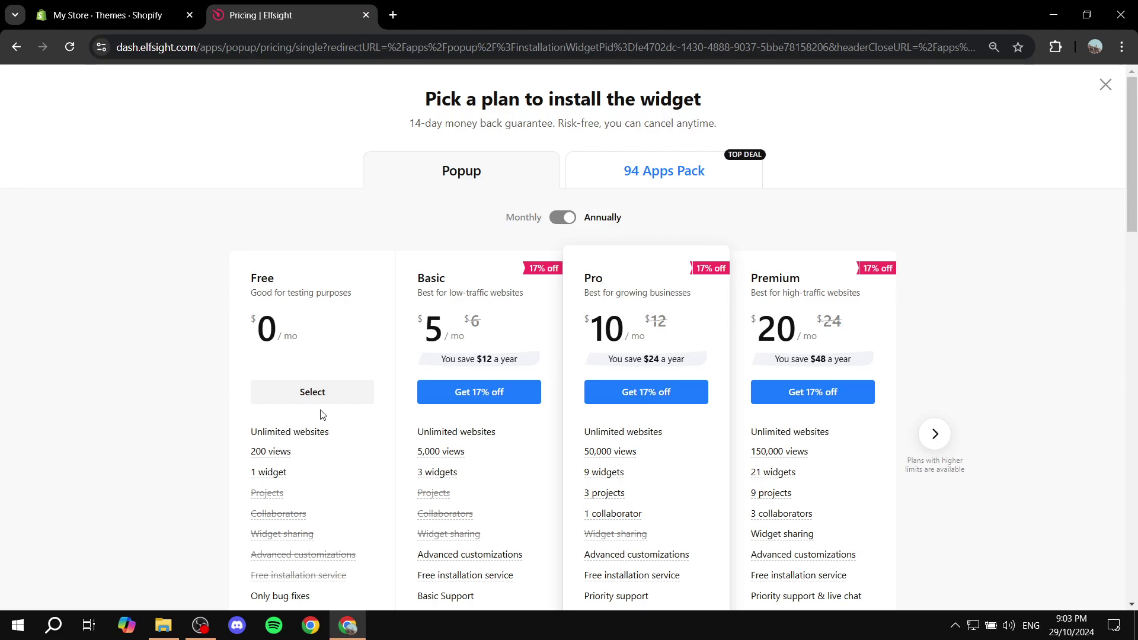
left_click(317, 398)
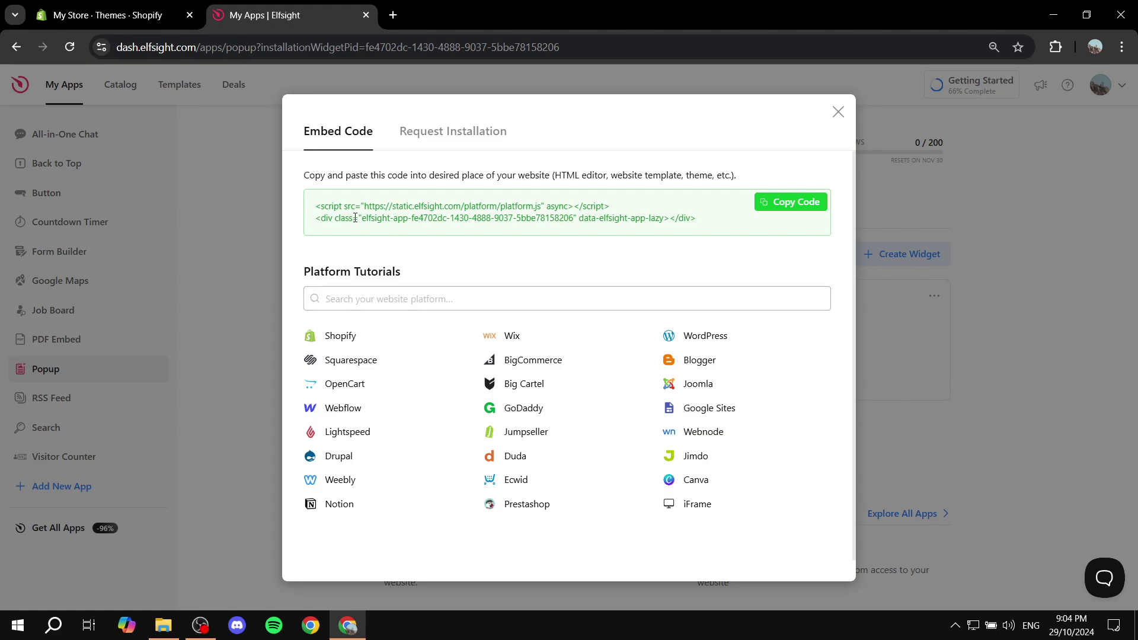
left_click_drag(312, 209, 692, 218)
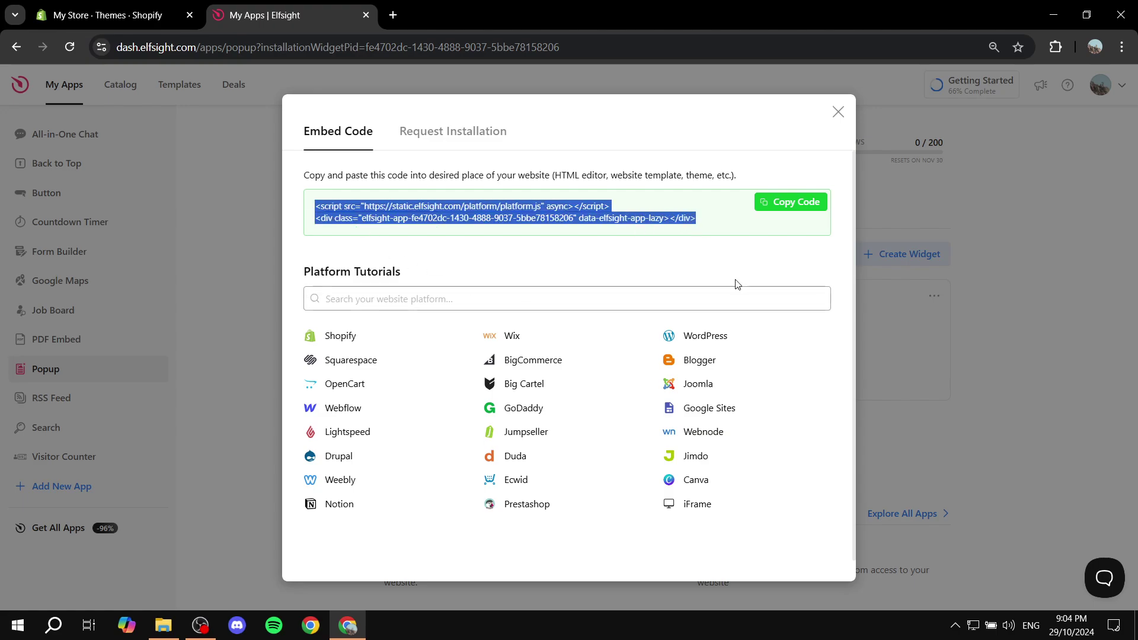
left_click(788, 207)
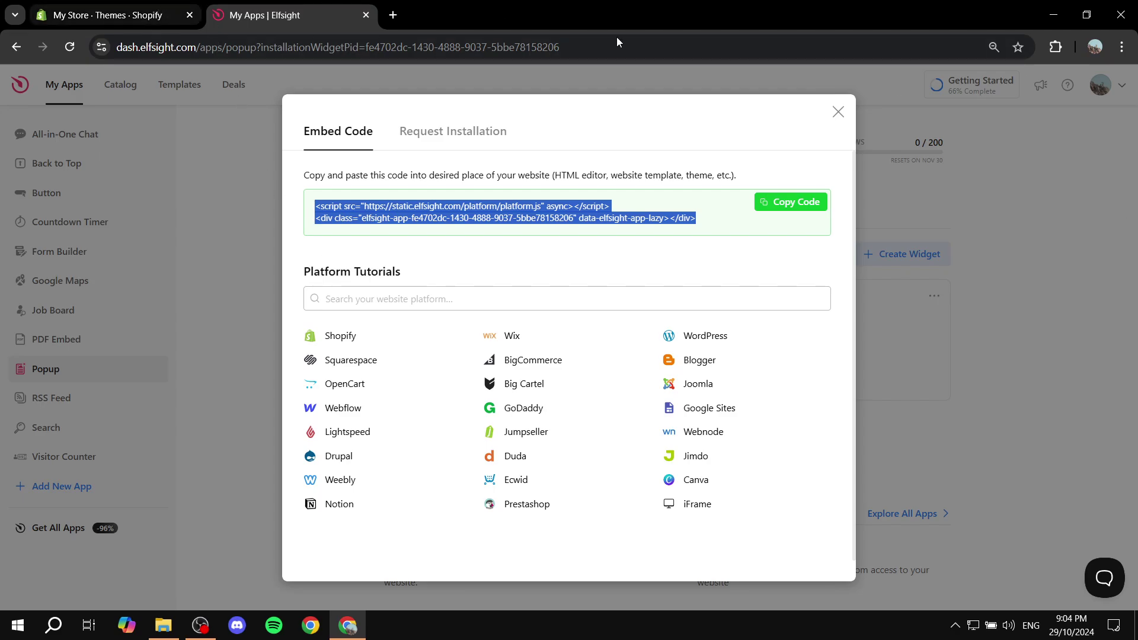
In the Shopify admin, open the Dawn theme editor for the home page
left_click(107, 15)
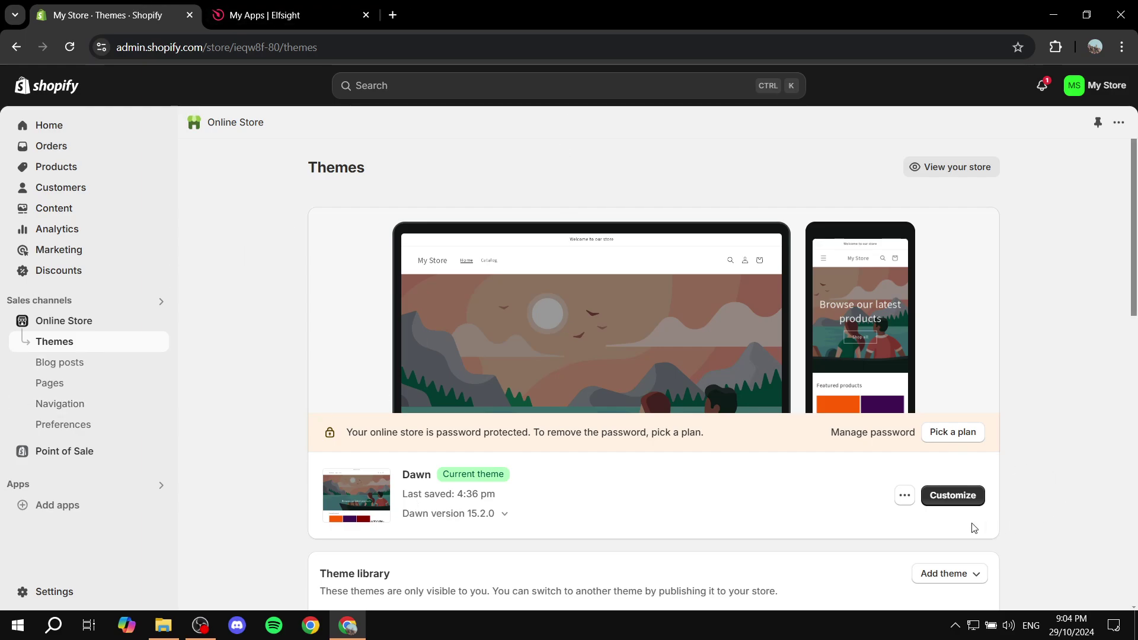
left_click(947, 495)
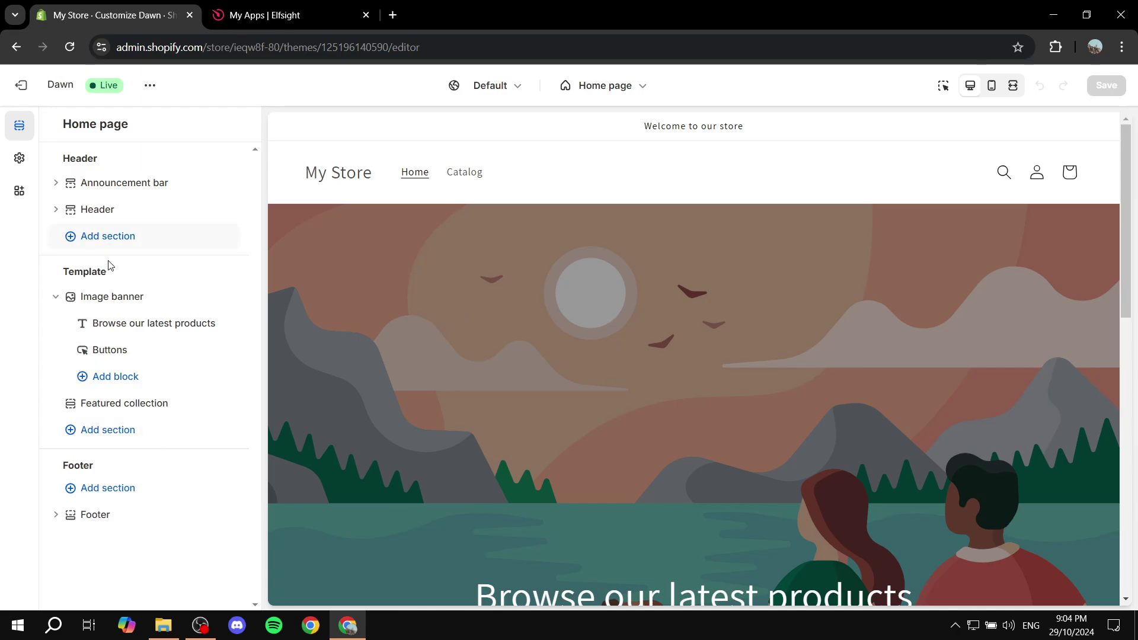
scroll(495, 413, "down", 5)
scroll(559, 315, "up", 5)
Add a Custom Liquid section, paste the Elfsight embed code into its Liquid code, and save
left_click(122, 433)
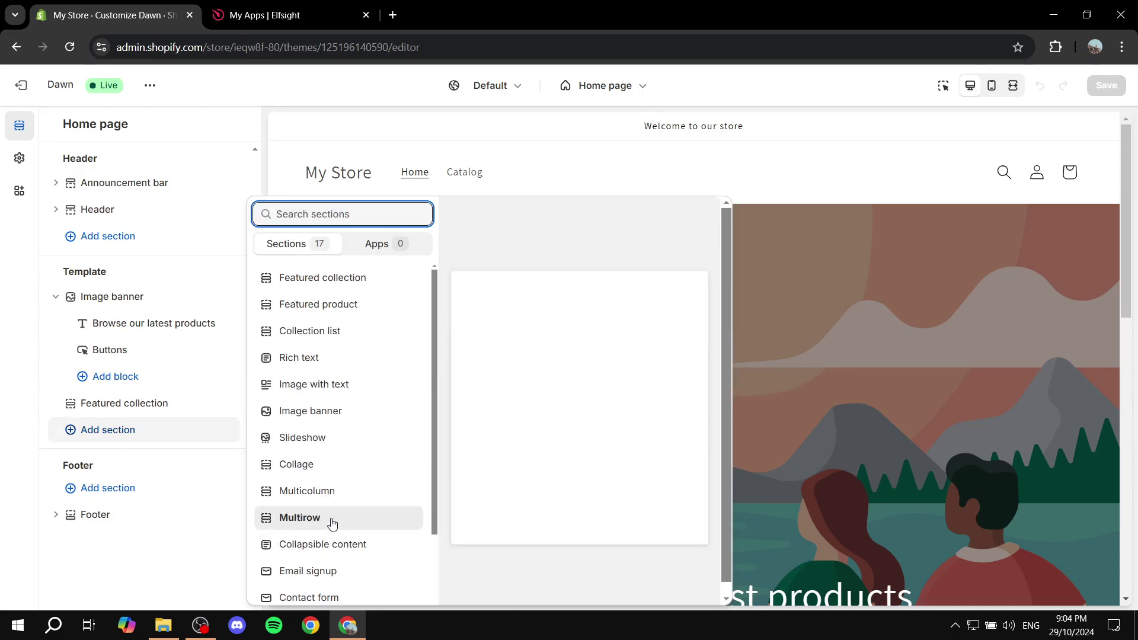
scroll(330, 521, "down", 2)
left_click(298, 583)
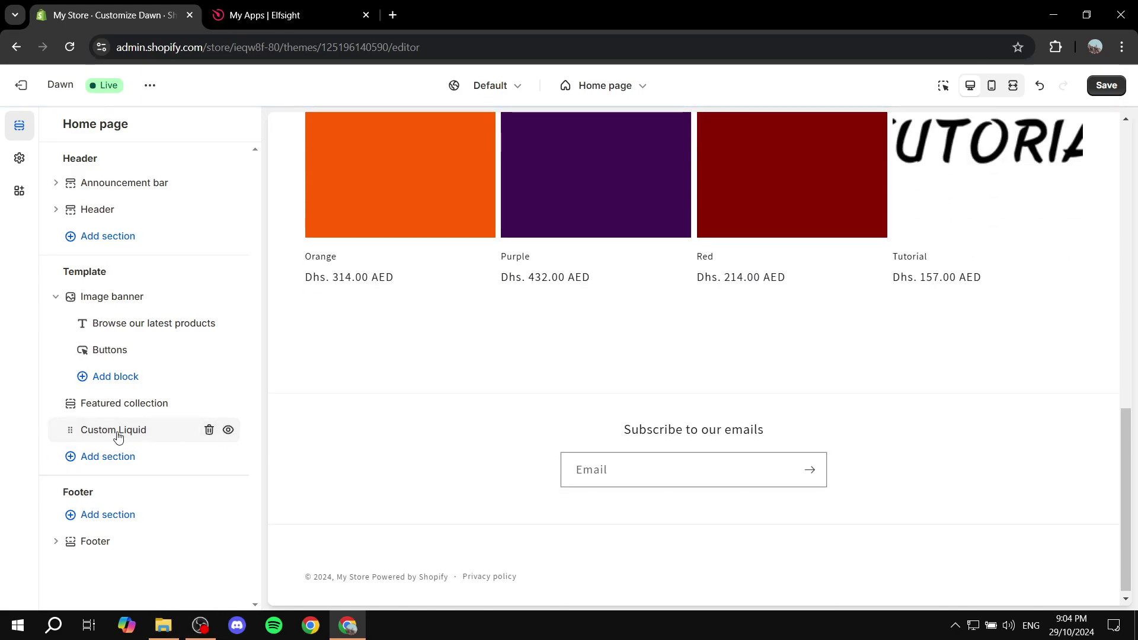
left_click(118, 437)
left_click(147, 190)
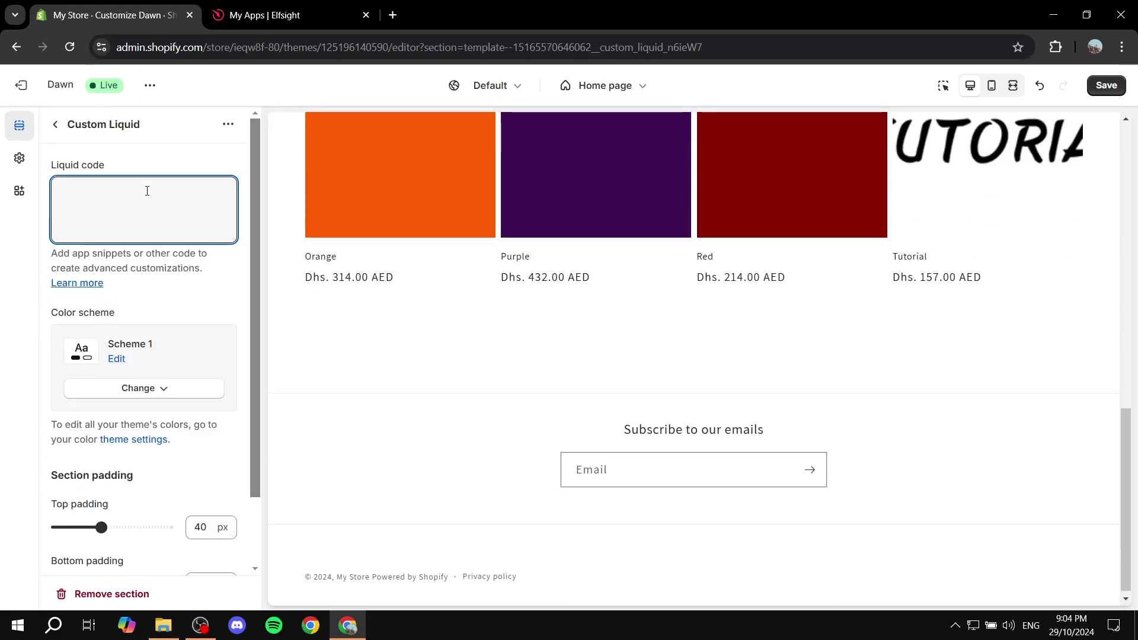
key("ctrl+v")
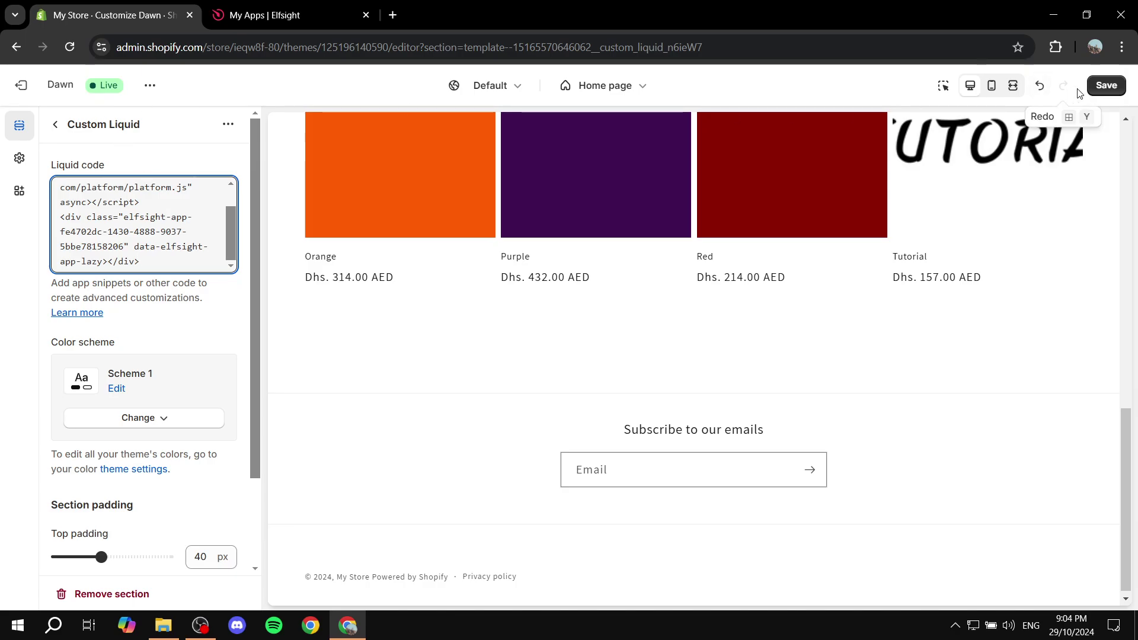
left_click(1110, 88)
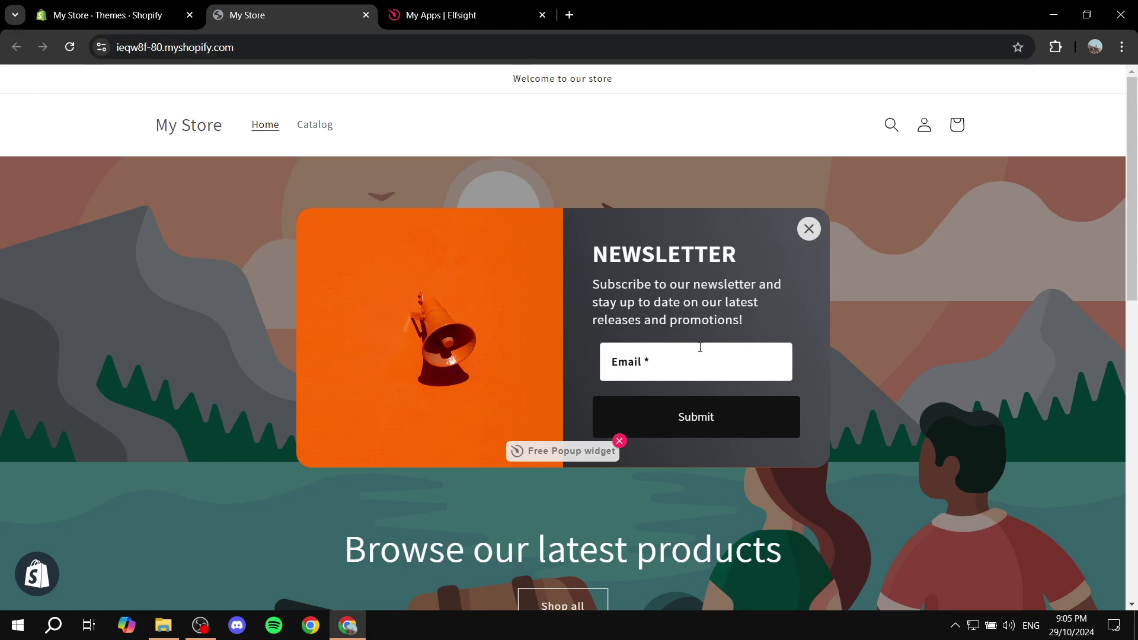
On the live store, try the NEWSLETTER popup's Email field and scroll the home page beneath it
left_click(700, 352)
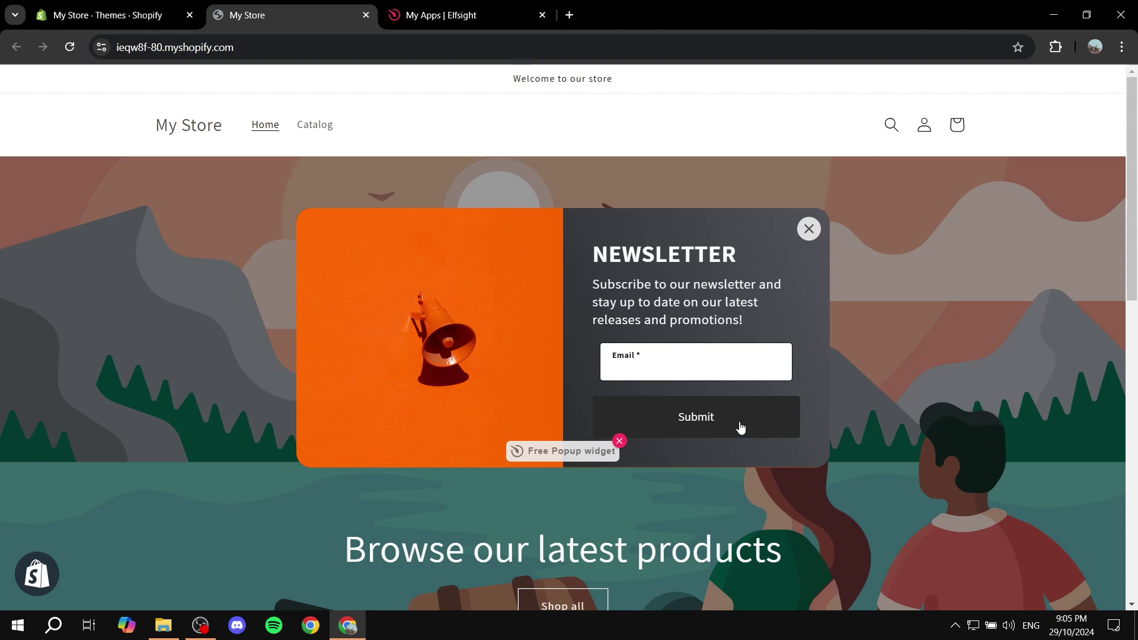
scroll(935, 274, "down", 6)
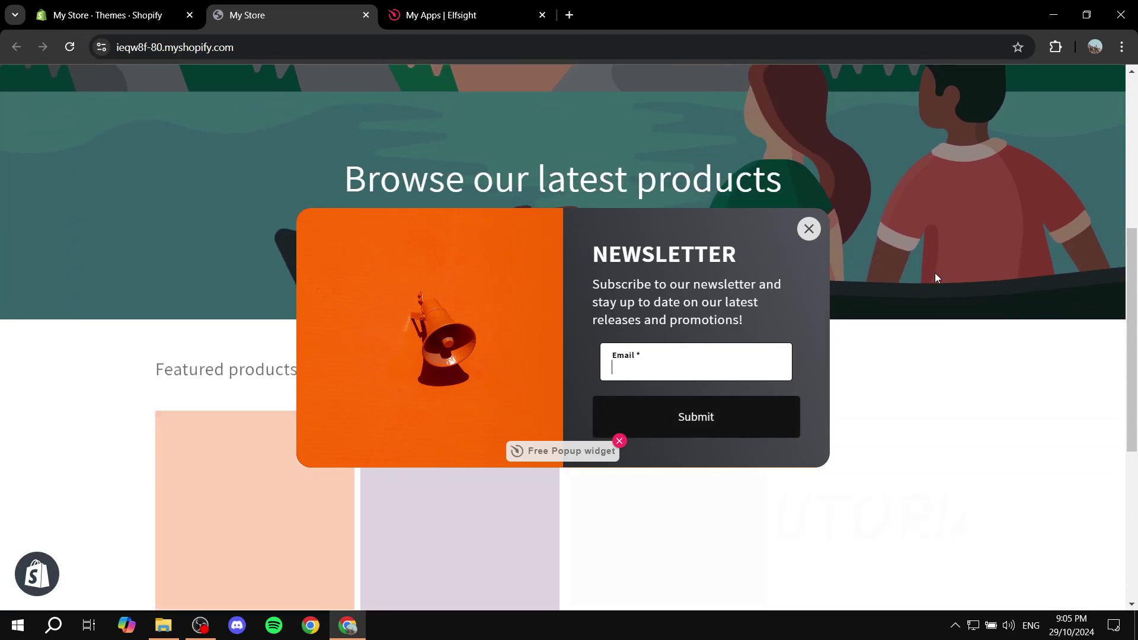